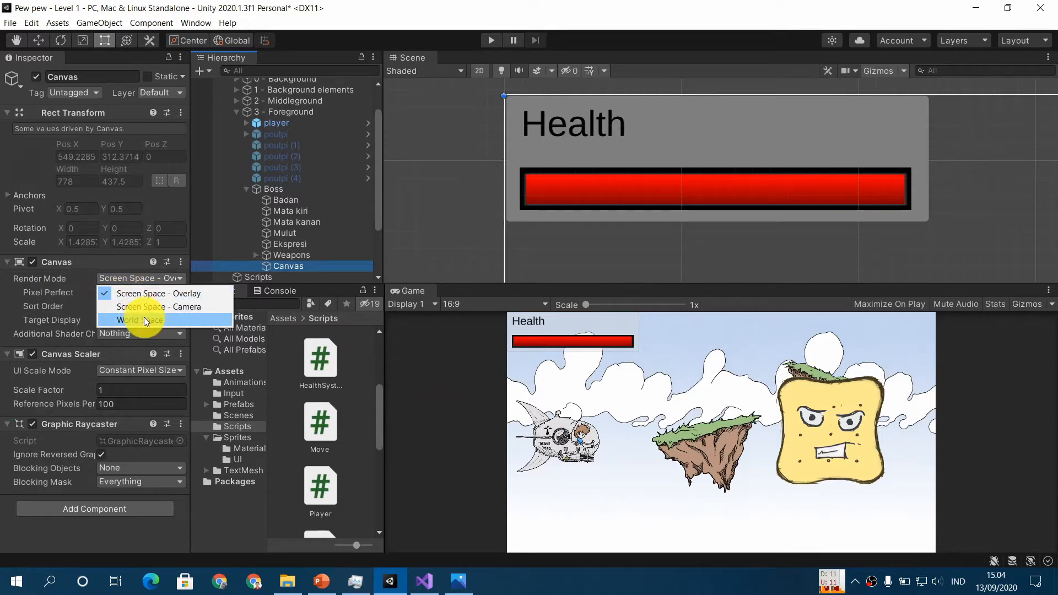
Set the boss's Canvas to World Space render mode and assign Main Camera as its event camera.
left_click(173, 318)
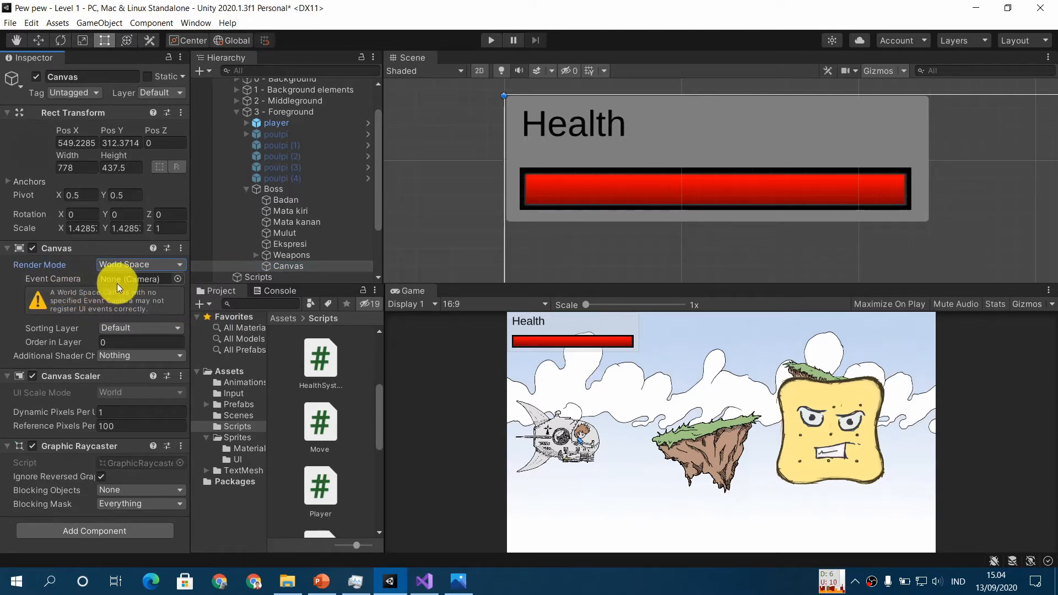
scroll(321, 195, "up", 3)
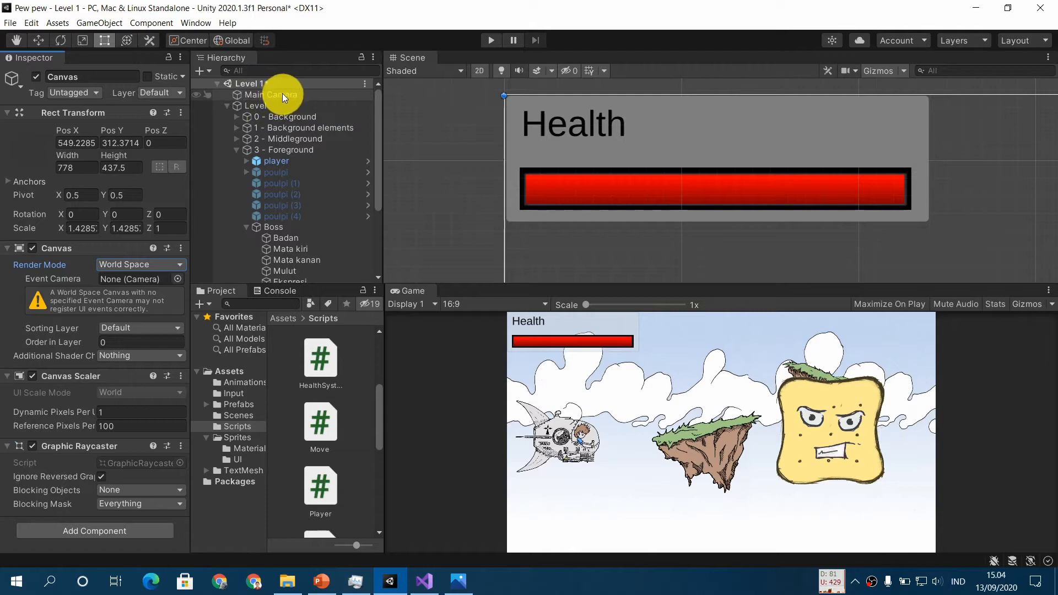
left_click_drag(282, 93, 152, 280)
scroll(325, 192, "down", 3)
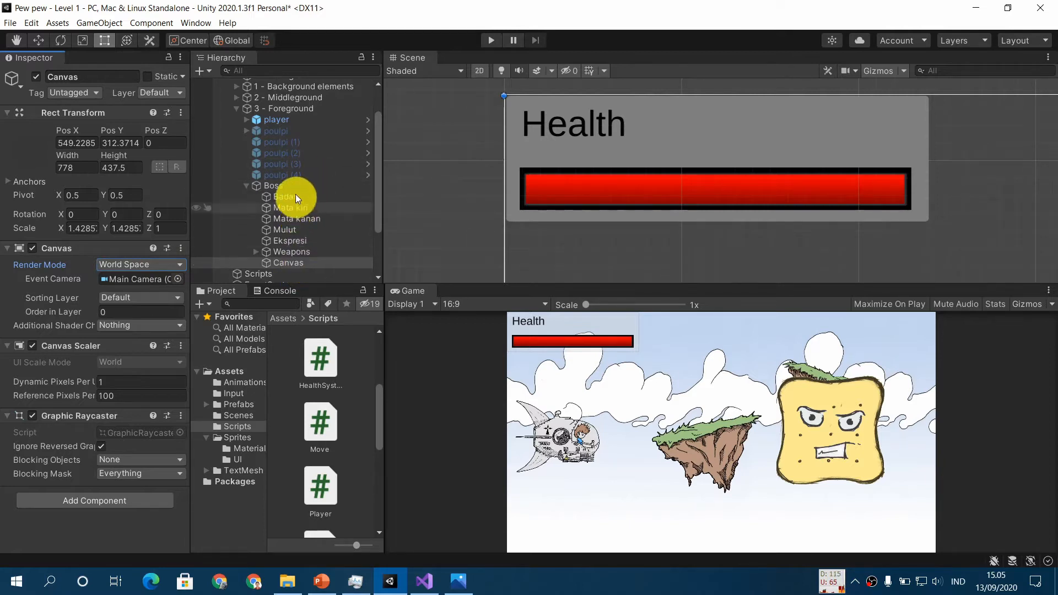
Set the Canvas's Pos X and Pos Y to 0 and its width and height to 10.
left_click(84, 143)
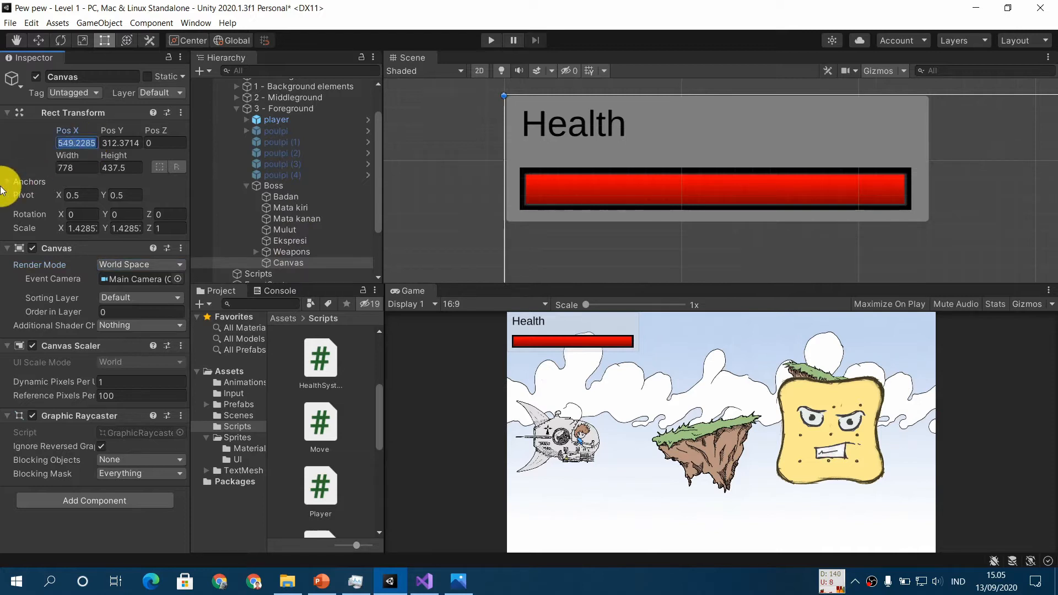
type("0")
key("Tab")
type("0")
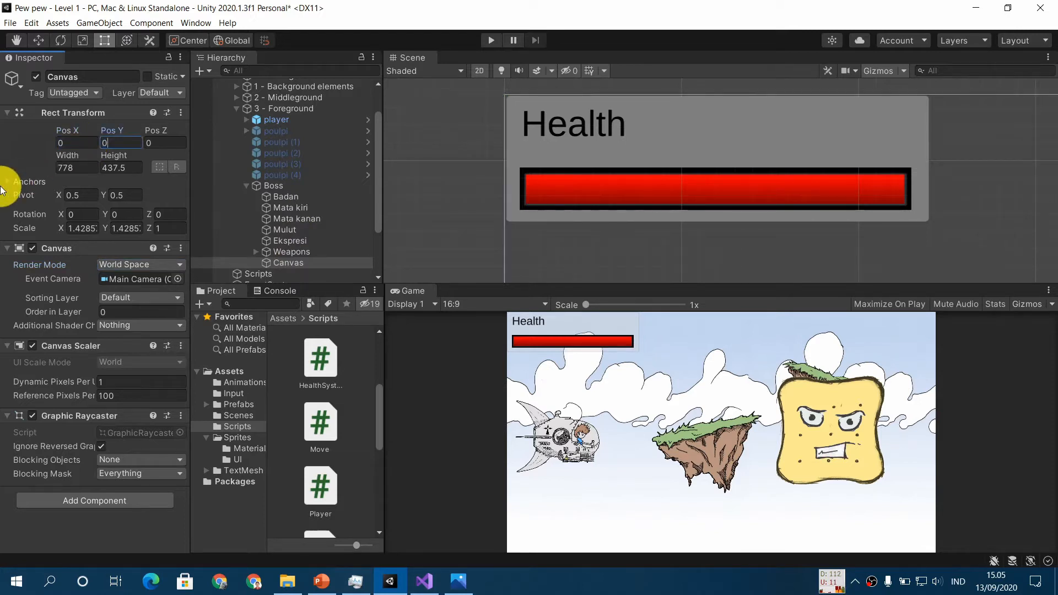
key("Tab")
key("Tab")
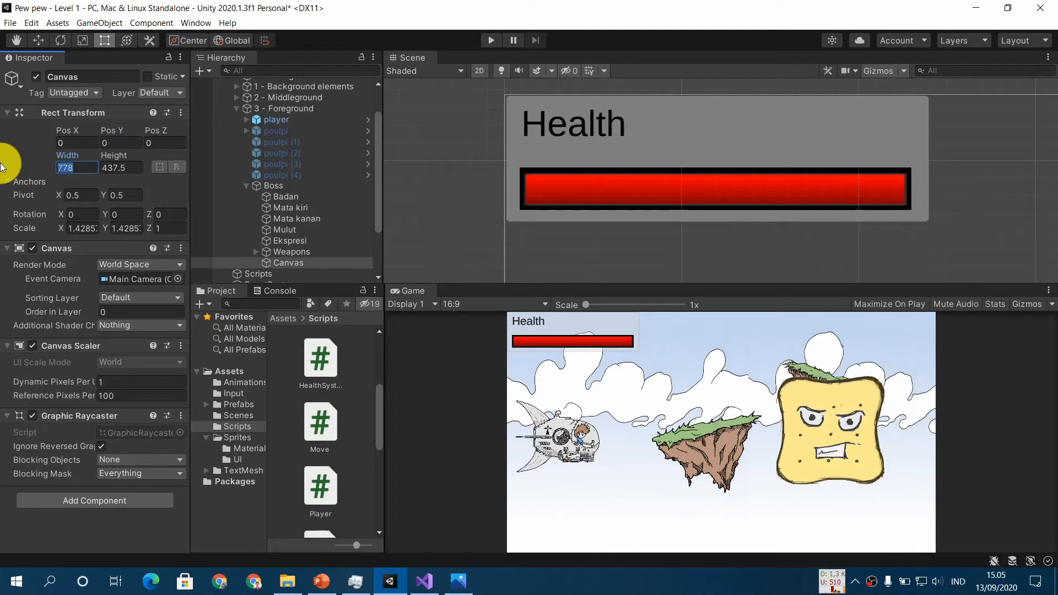
type("10")
key("Tab")
type("10")
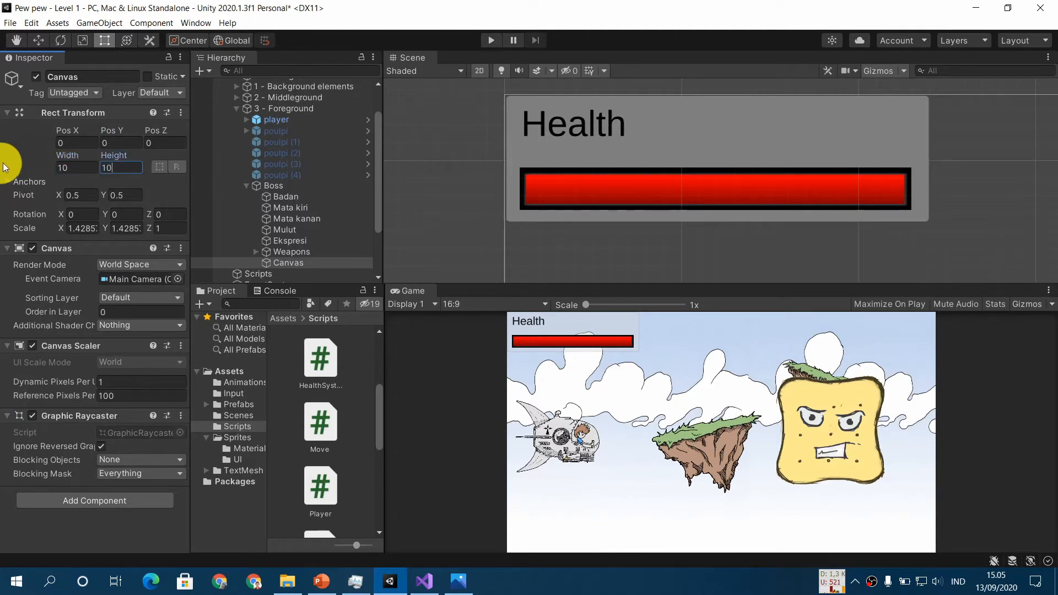
Move the Boss horizontally out of the level's background area to about X -20.17.
double_click(332, 186)
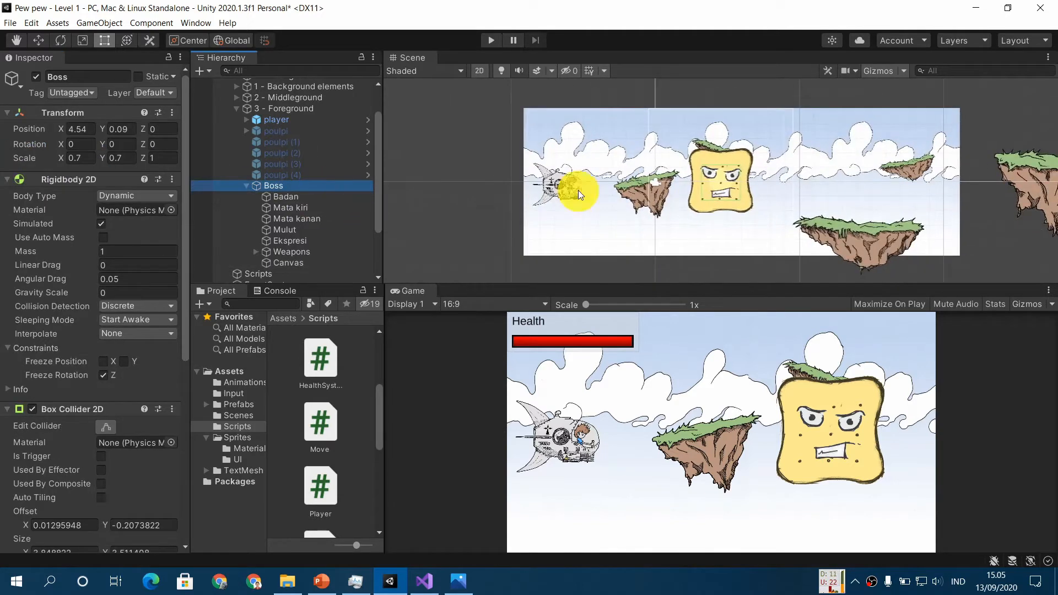
scroll(693, 206, "up", 3)
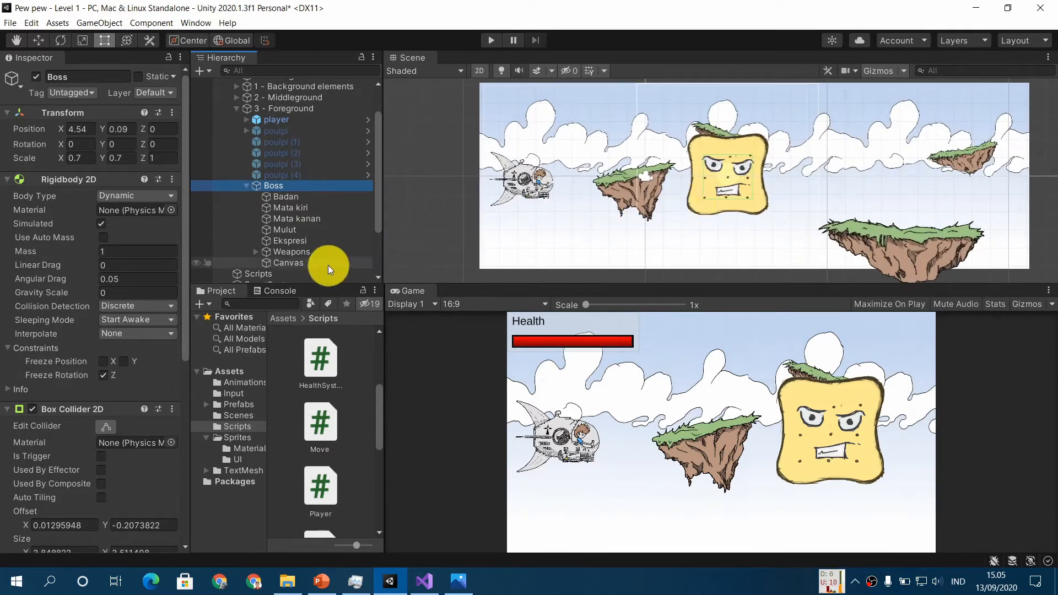
key("w")
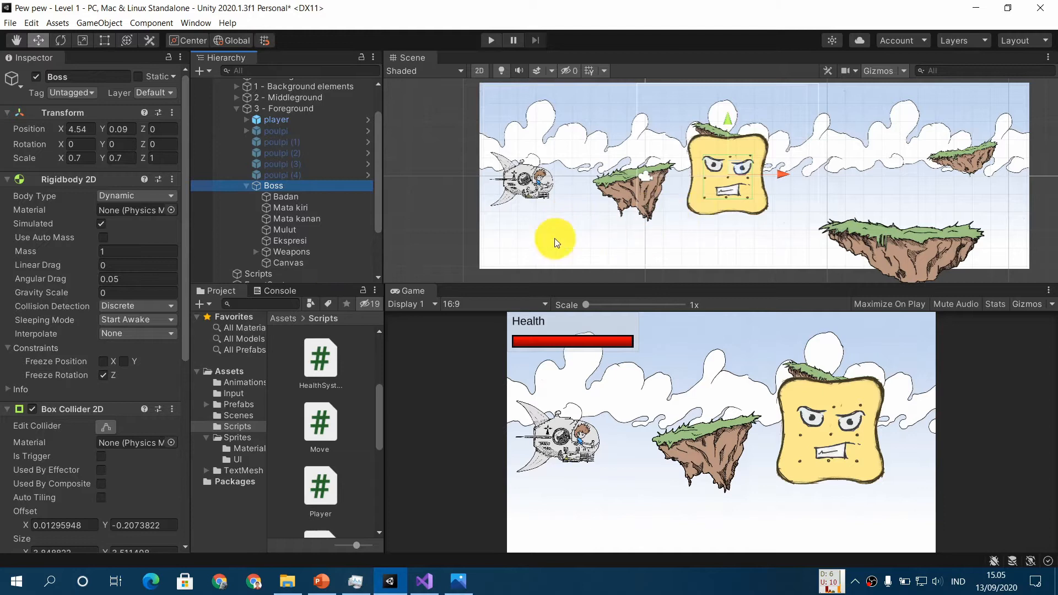
middle_click_drag(614, 237, 774, 221)
left_click_drag(936, 158, 474, 168)
middle_click_drag(575, 209, 679, 213)
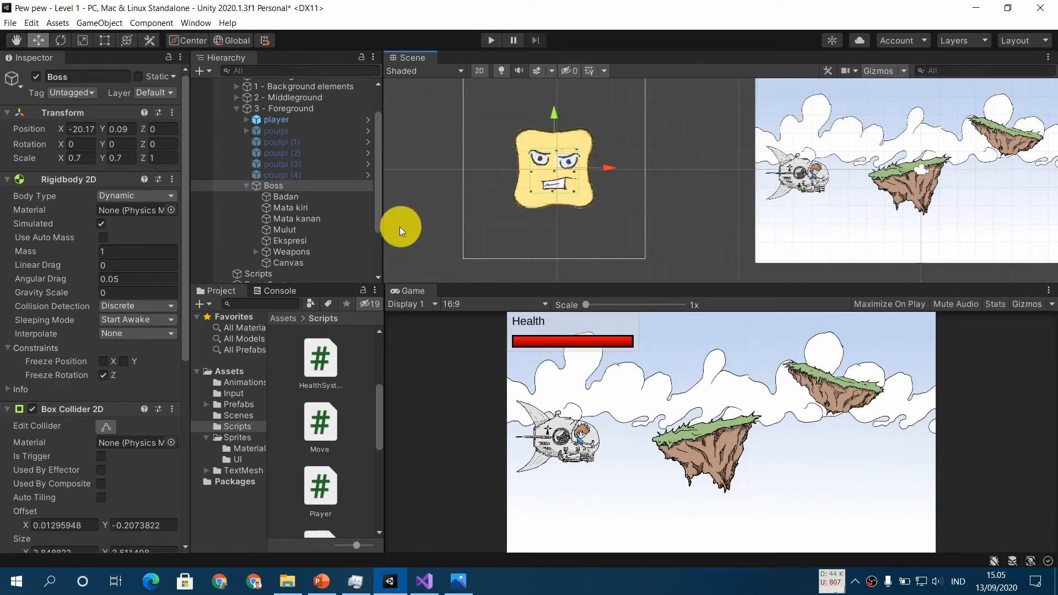
Lower the boss Canvas's upper edge with the Rect Tool until it lies below the boss, about 2.4 high.
left_click(339, 263)
scroll(651, 157, "down", 2)
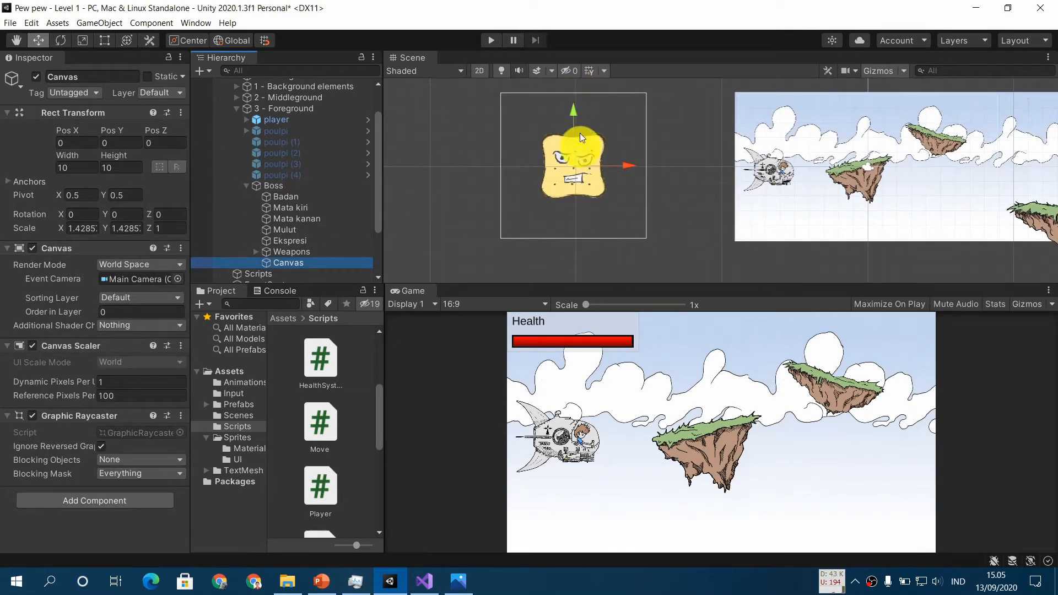
scroll(628, 219, "up", 3)
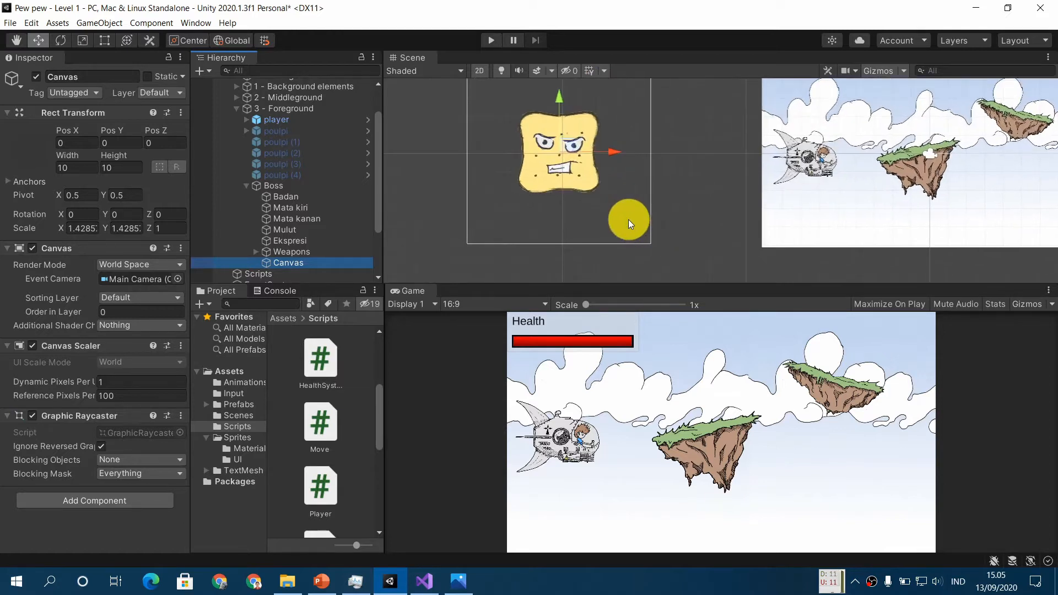
scroll(627, 219, "down", 3)
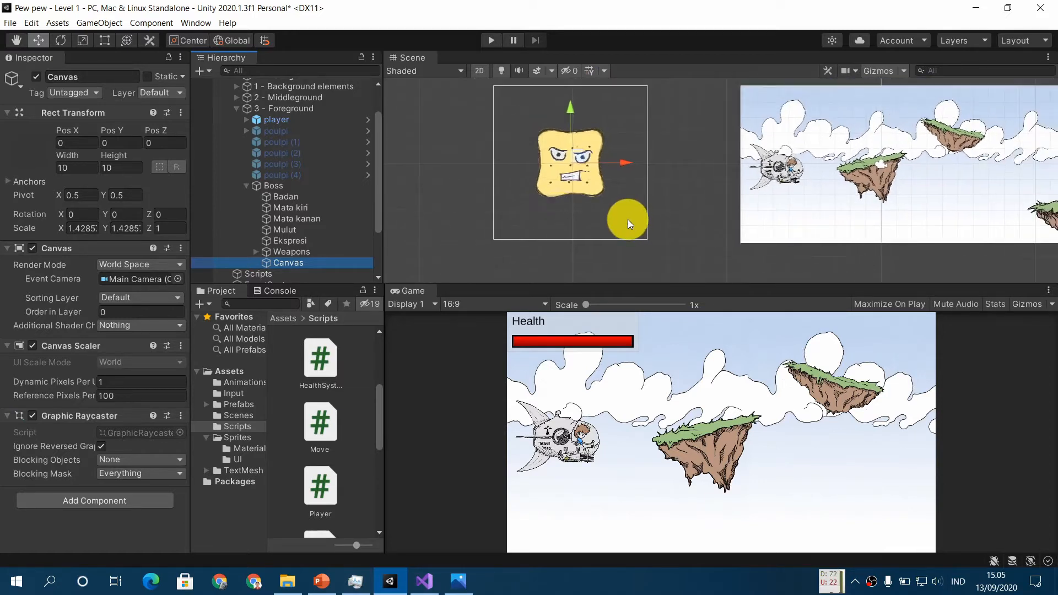
scroll(563, 226, "up", 1)
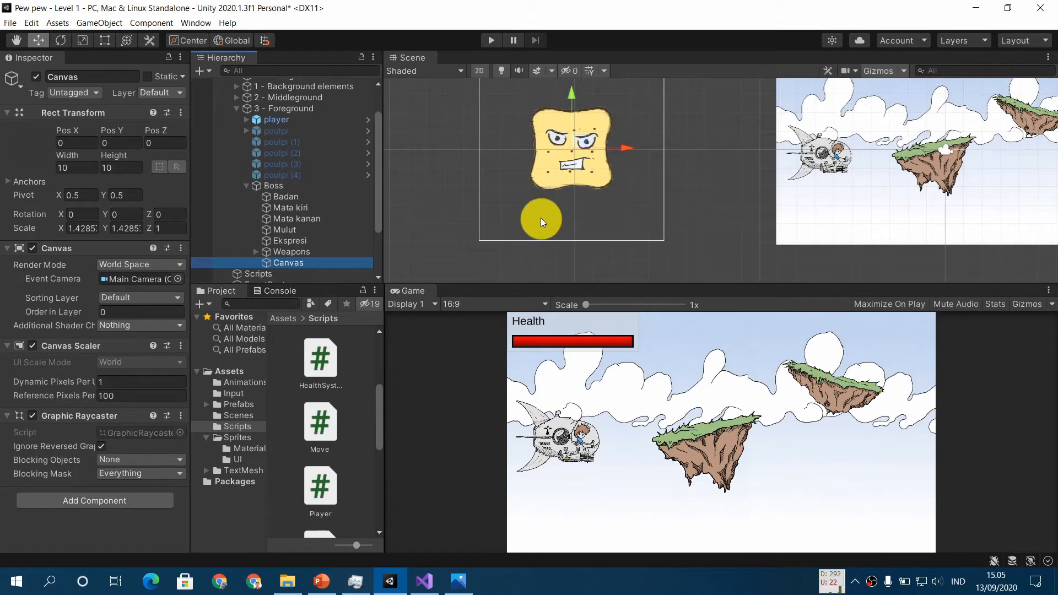
scroll(600, 213, "up", 1)
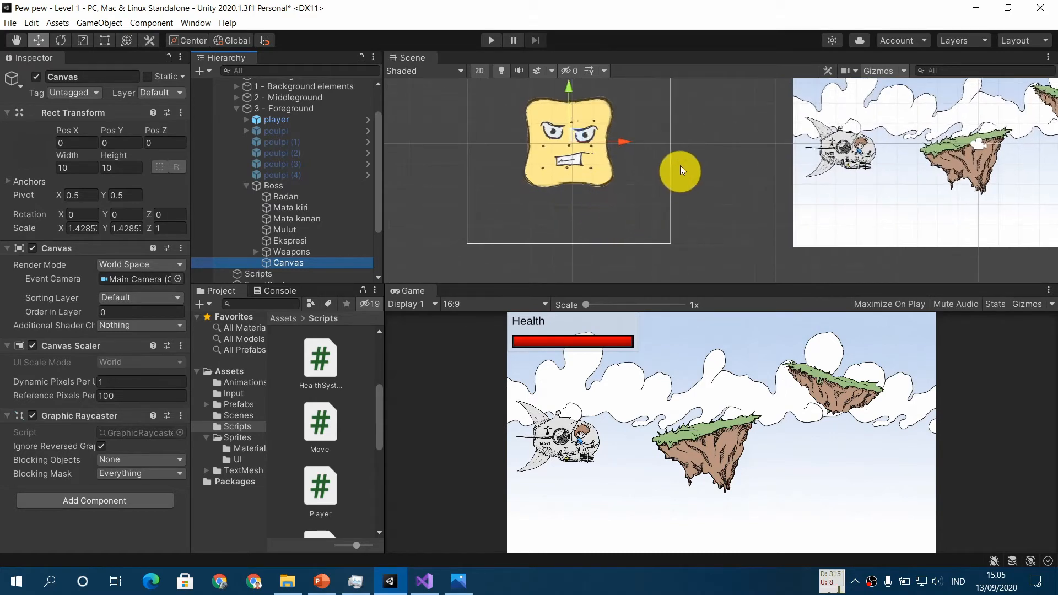
middle_click_drag(680, 165, 679, 190)
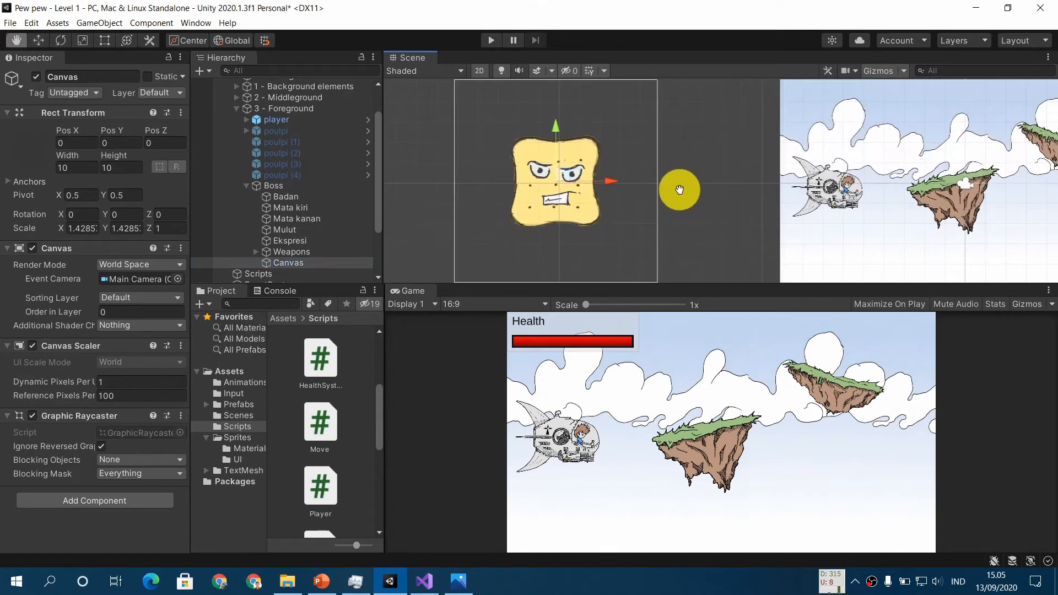
left_click(106, 38)
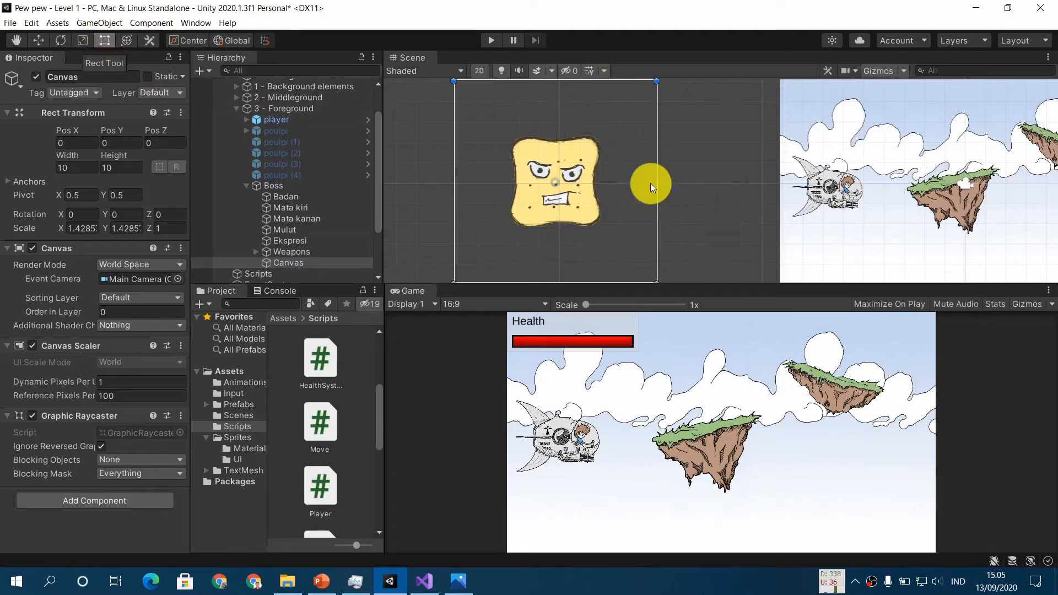
left_click_drag(610, 82, 616, 236)
middle_click_drag(618, 256, 616, 236)
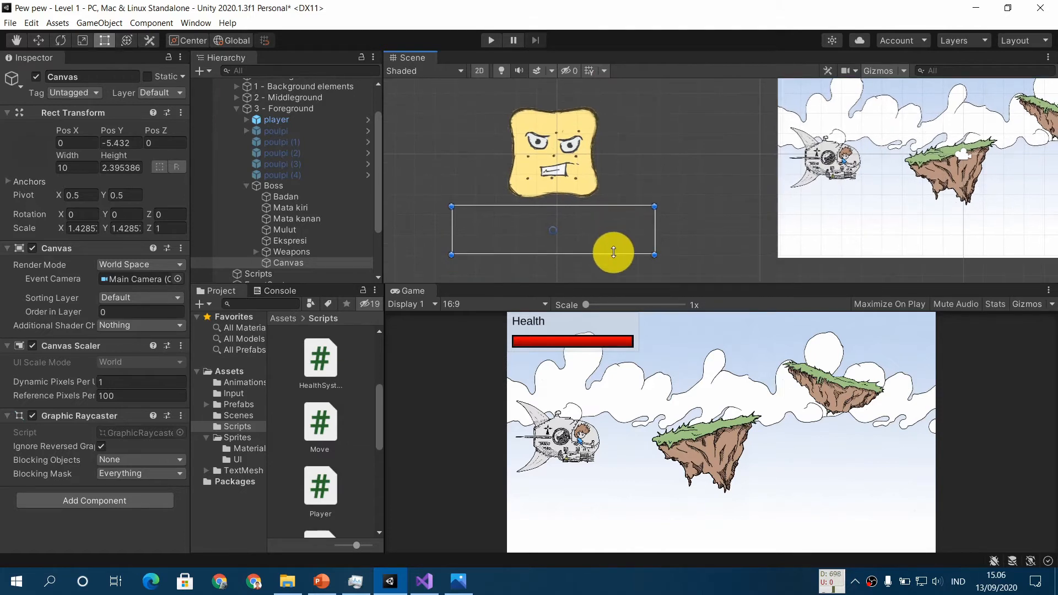
Resize the Canvas to a thin strip just below the boss, about 4.36 wide and 0.6 high.
left_click_drag(612, 255, 597, 220)
scroll(622, 234, "up", 3)
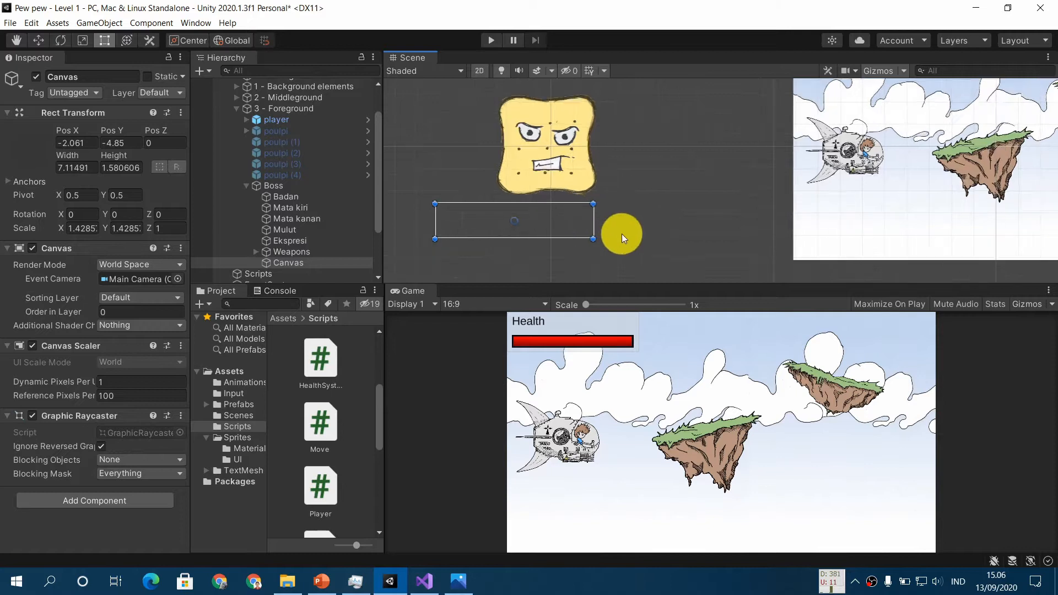
scroll(639, 229, "up", 1)
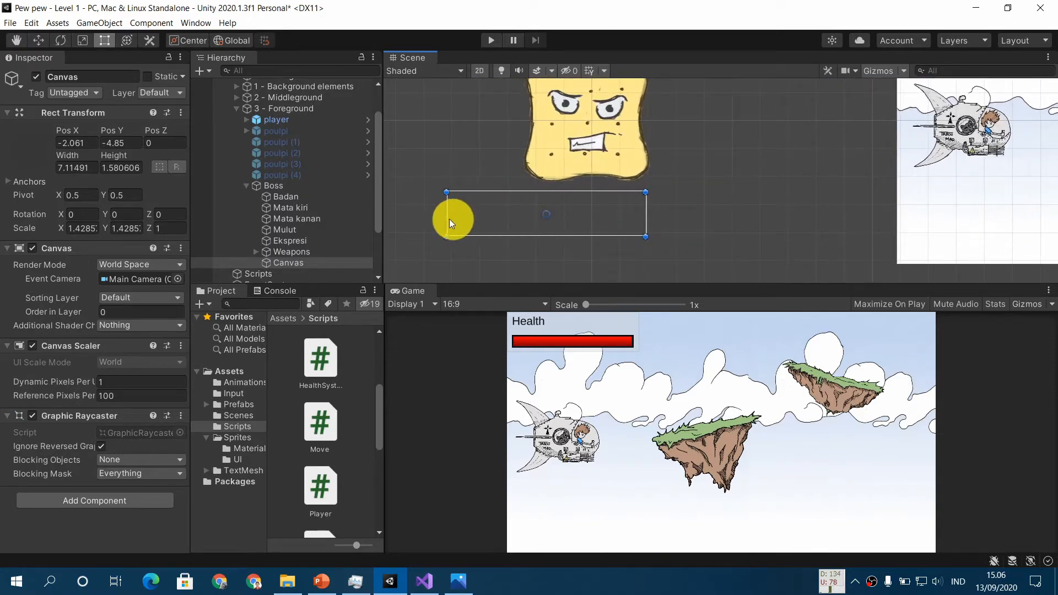
left_click_drag(445, 218, 522, 224)
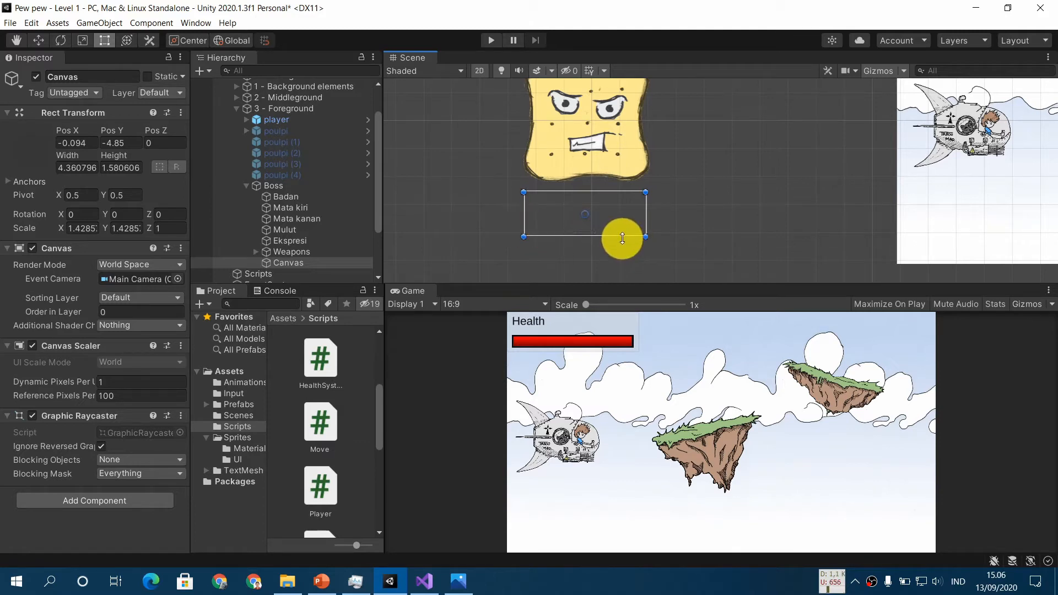
left_click_drag(622, 237, 621, 208)
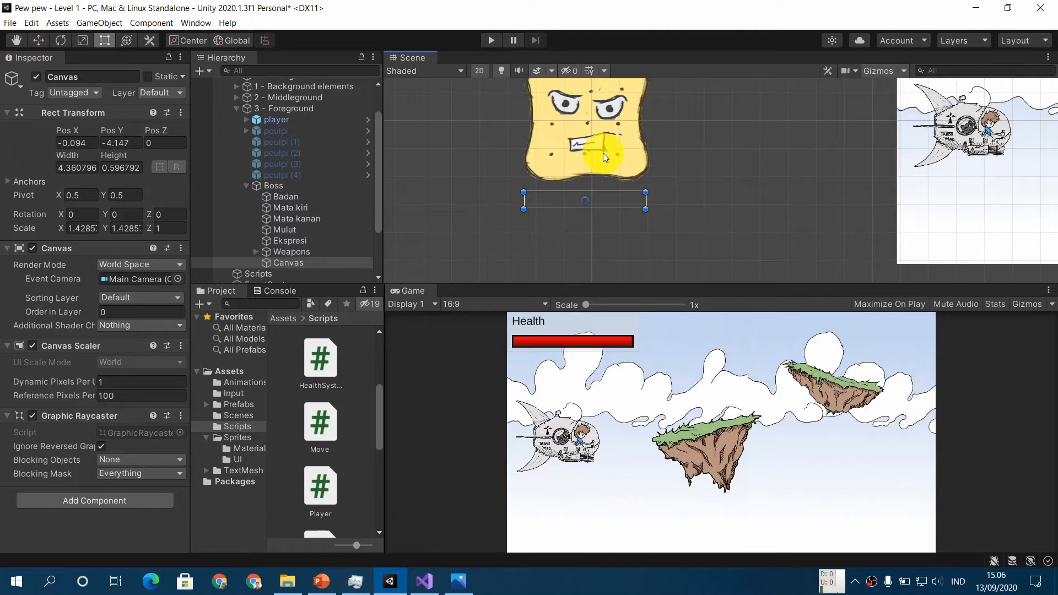
Rename the boss's Canvas to Health Bar.
left_click(117, 76)
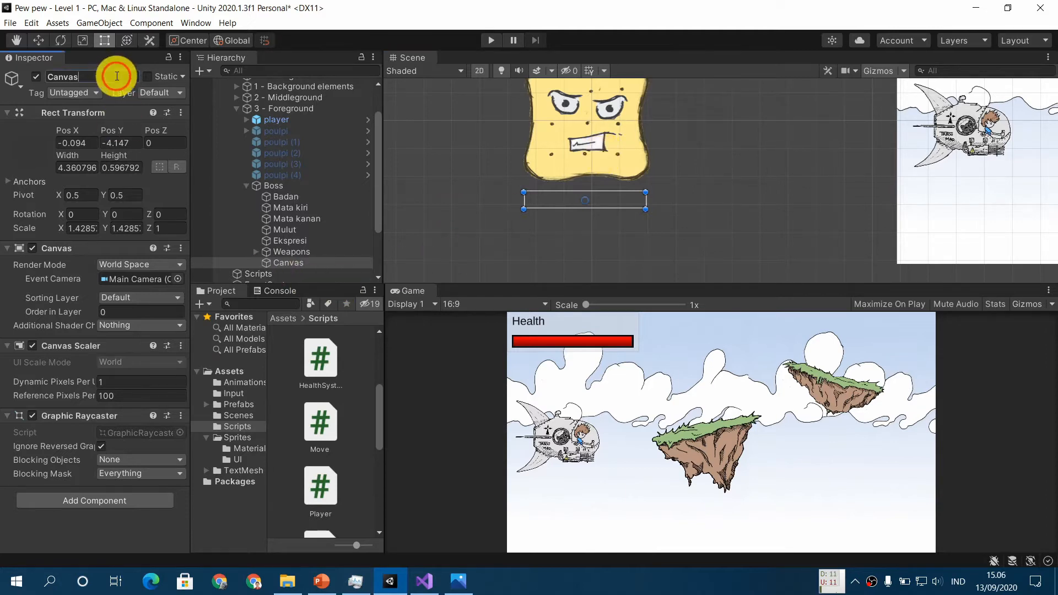
type("Health Bar")
key("Return")
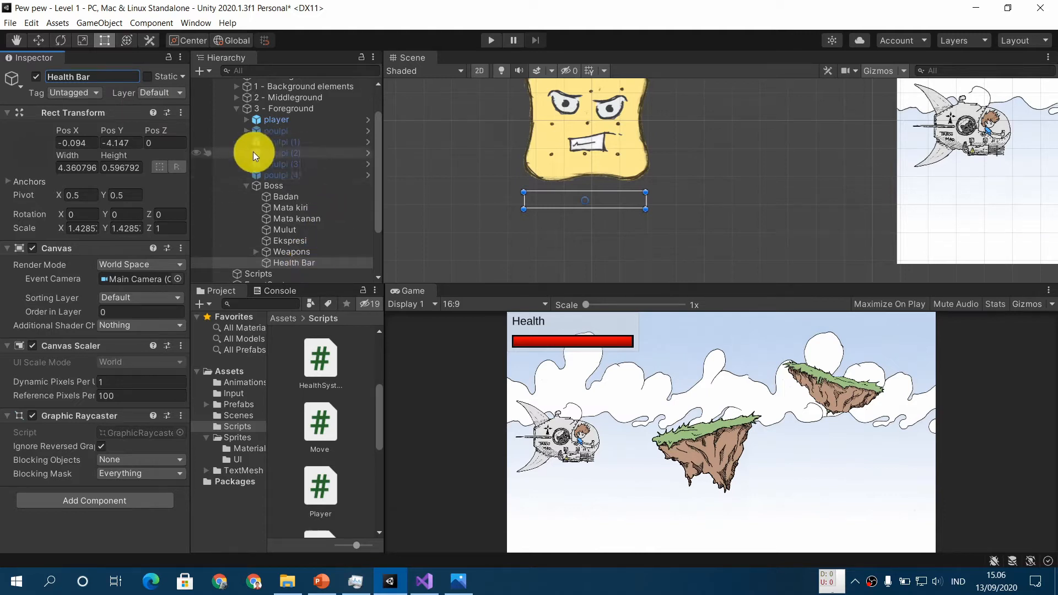
Add a UI Image as a child of the boss's Health Bar and name it Frame.
scroll(312, 184, "down", 5)
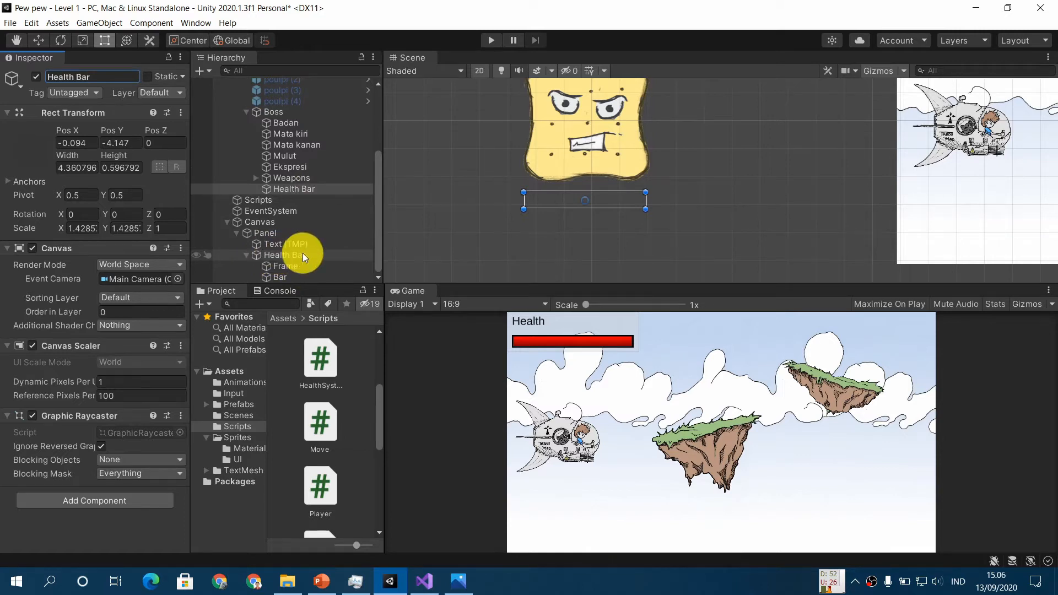
right_click(299, 189)
mouse_move(398, 401)
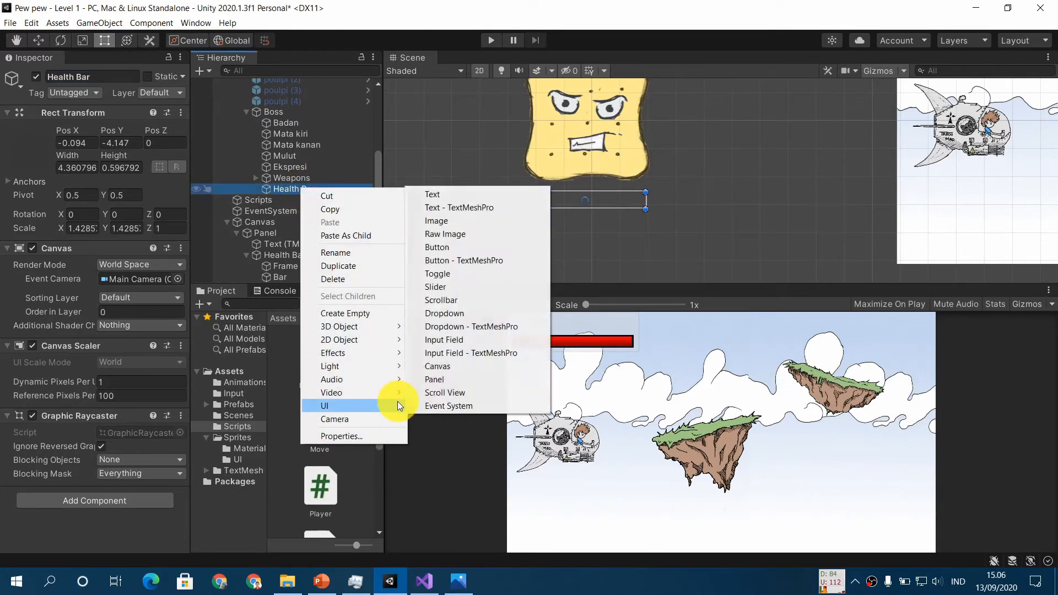
left_click(455, 221)
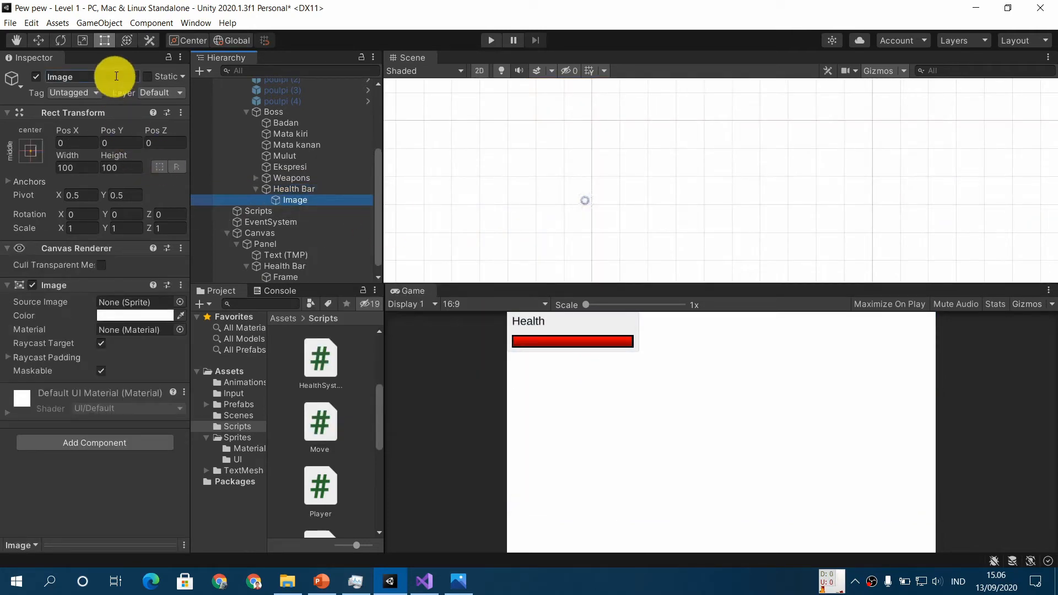
left_click(117, 76)
type("Frame")
key("Return")
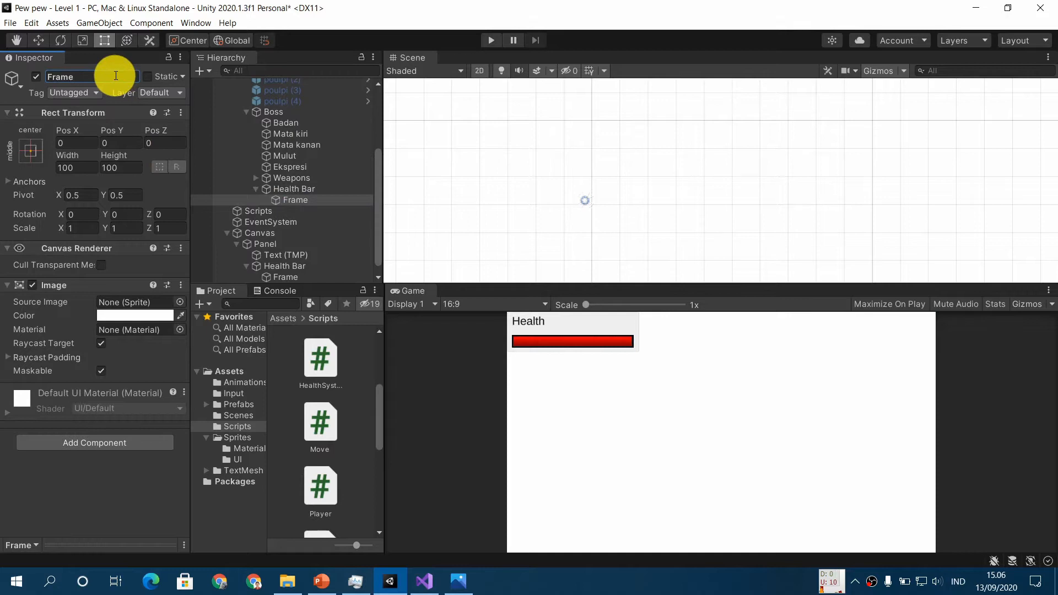
Set the Frame's anchors to stretch both horizontally and vertically within the Health Bar.
left_click(30, 154)
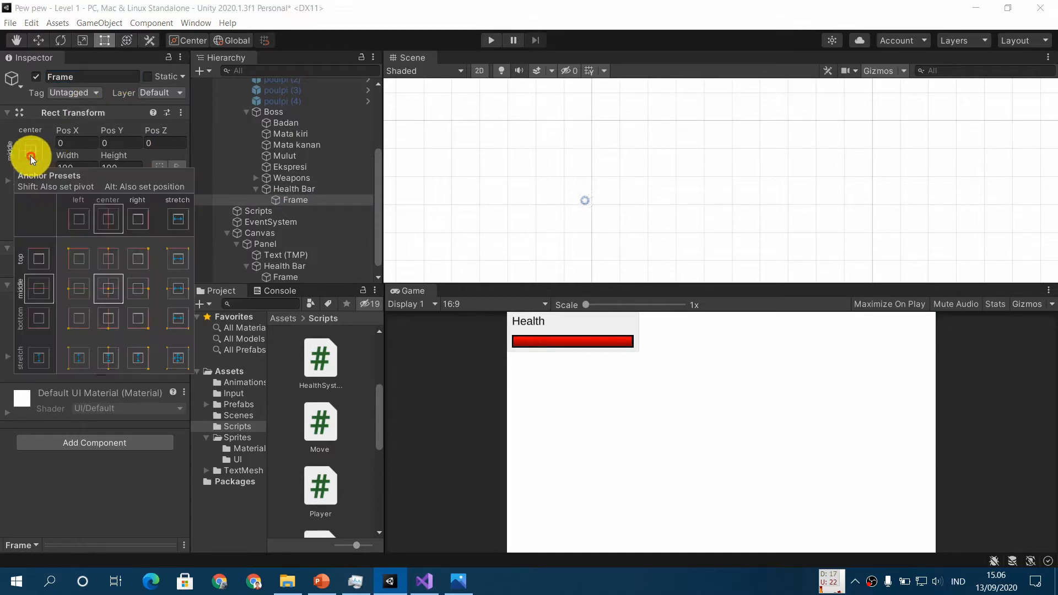
left_click(177, 362)
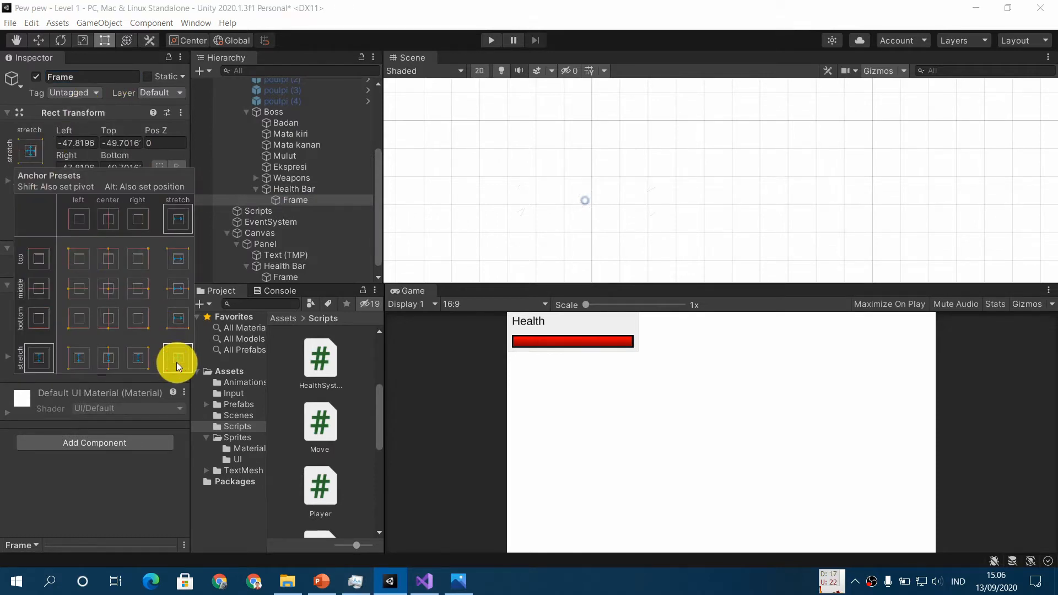
left_click(123, 107)
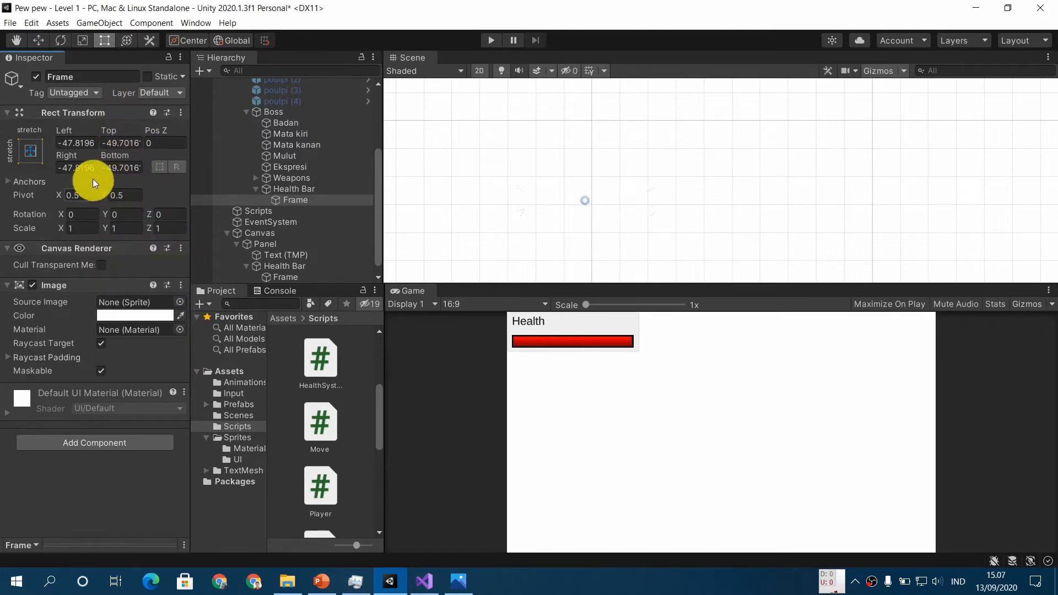
Try to stretch the Frame across the whole boss Health Bar using the stretch anchor preset with position included.
left_click(86, 142)
scroll(517, 162, "up", 5)
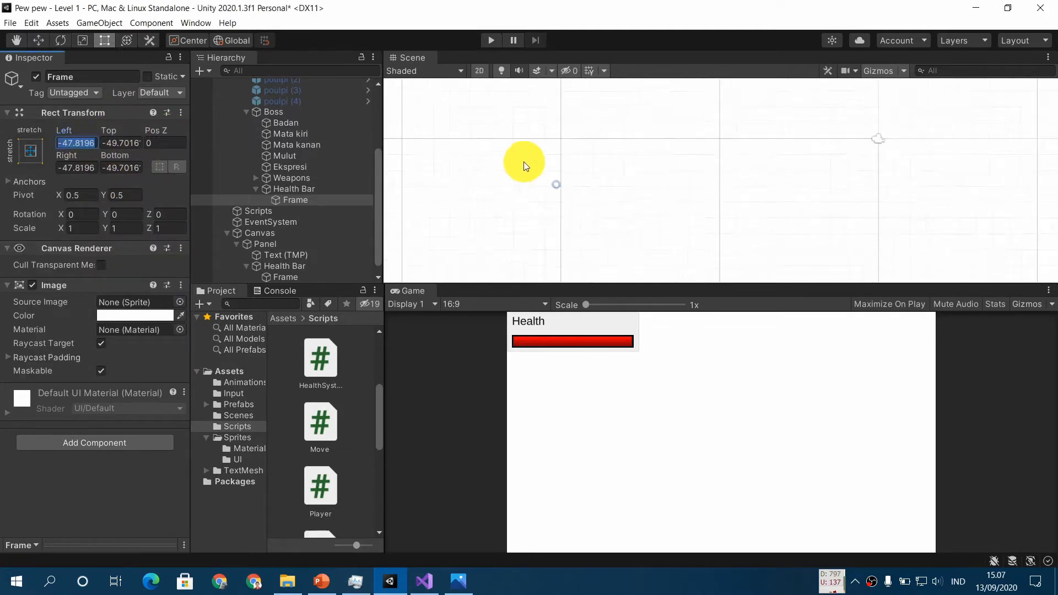
scroll(741, 184, "down", 5)
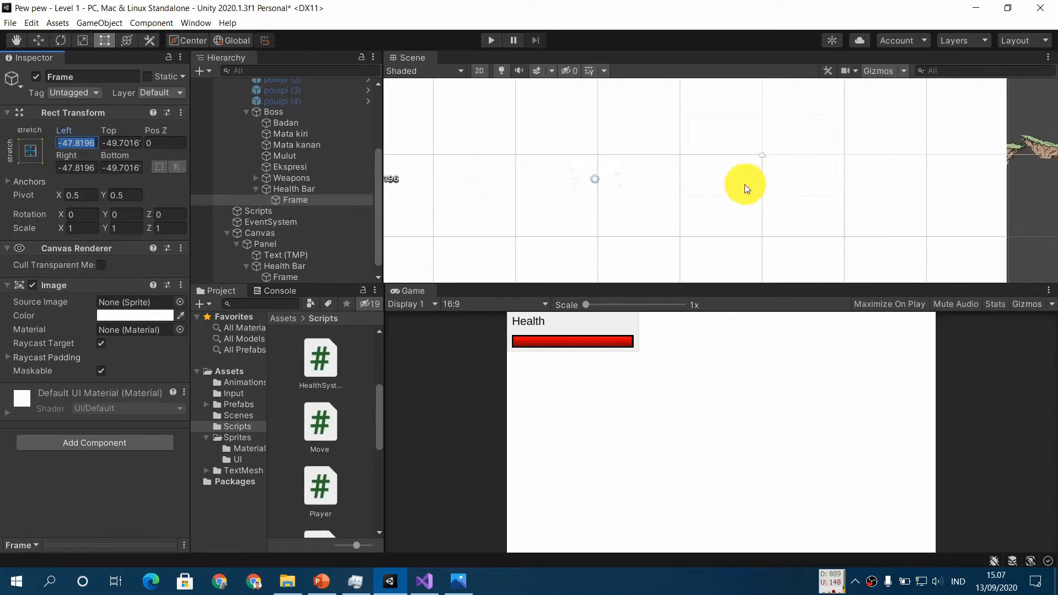
scroll(738, 185, "down", 1)
scroll(734, 183, "up", 4)
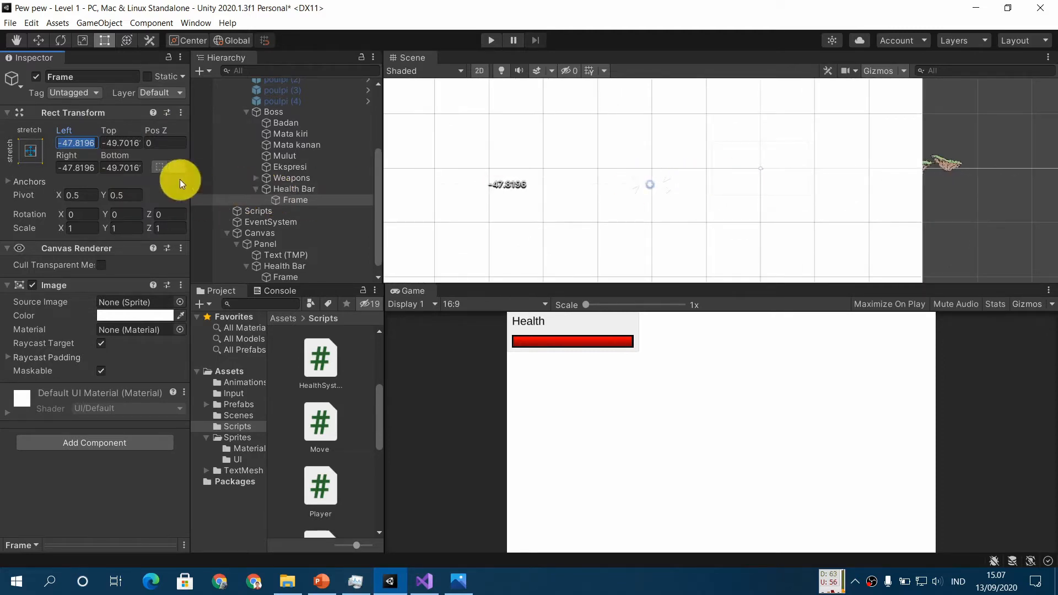
left_click(30, 151)
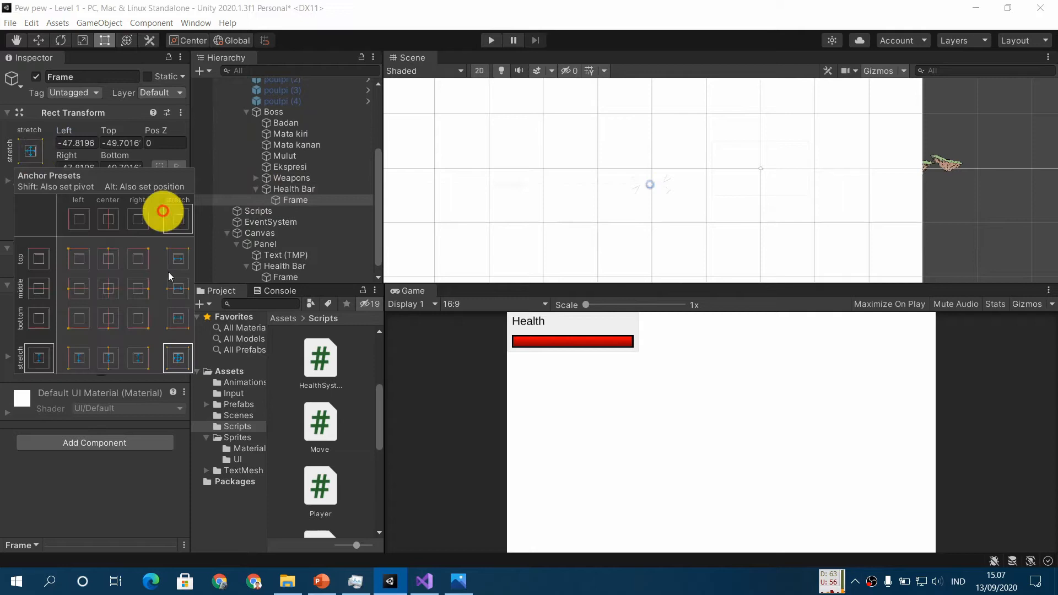
left_click(181, 359, "alt")
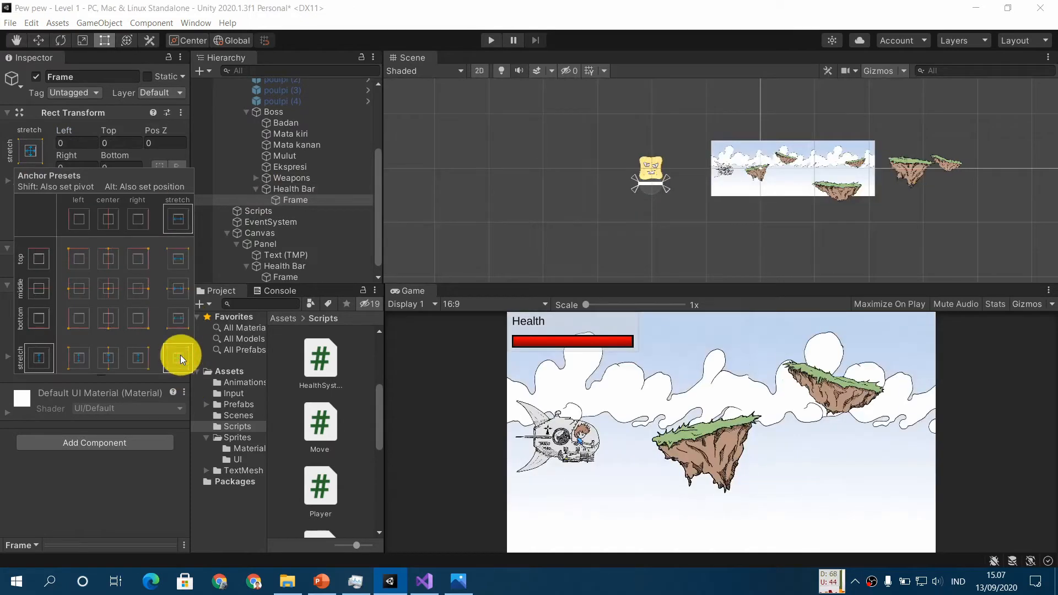
scroll(683, 224, "up", 5)
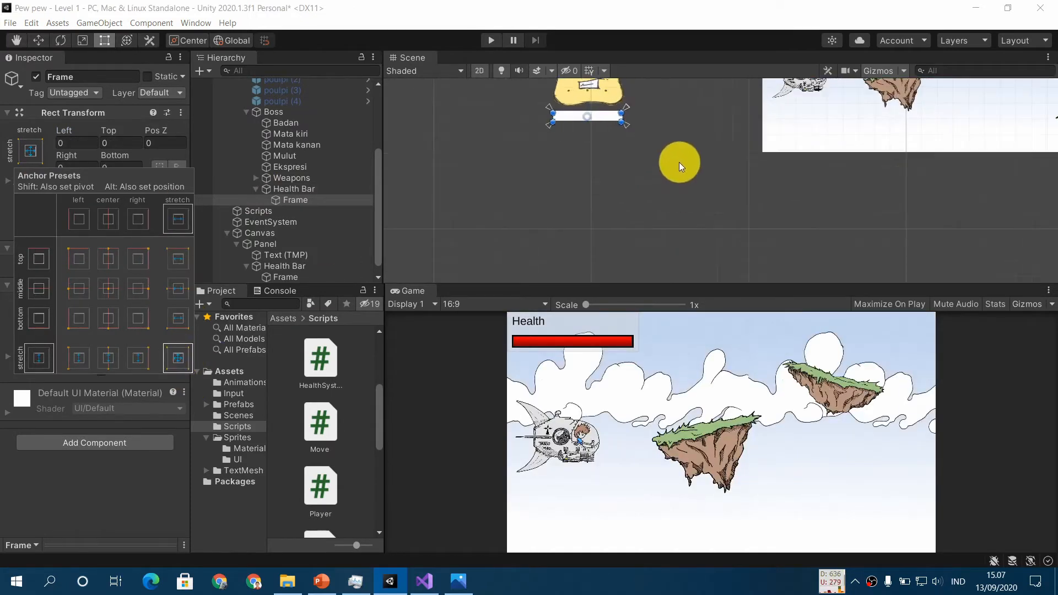
middle_click_drag(679, 161, 708, 223)
scroll(710, 229, "up", 3)
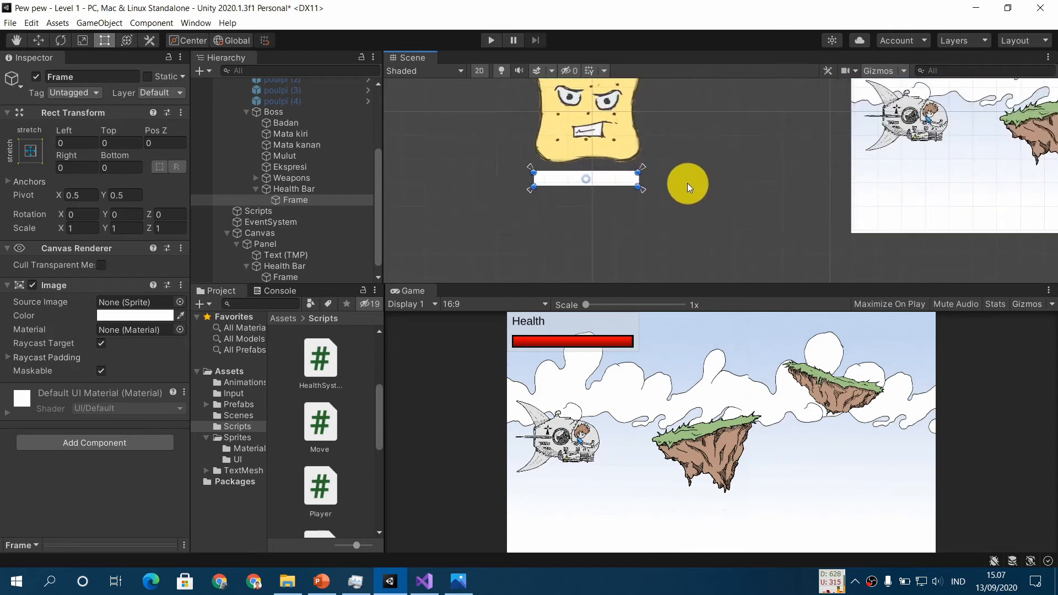
scroll(686, 183, "up", 2)
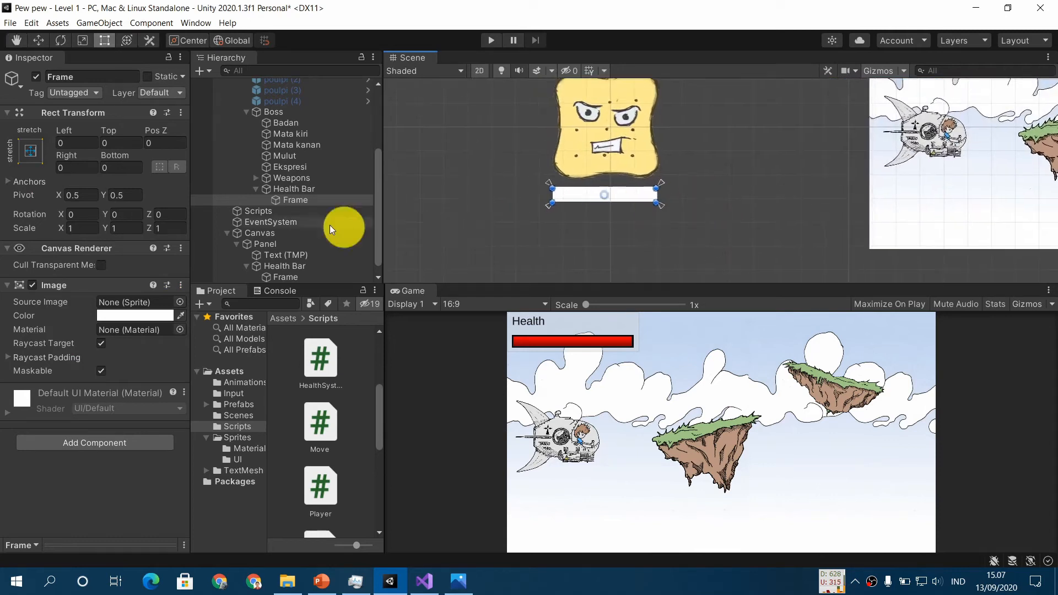
Undo the Frame's last stretch and reapply the both-way stretch preset, including position, so it fills the boss's Health Bar.
left_click(31, 151)
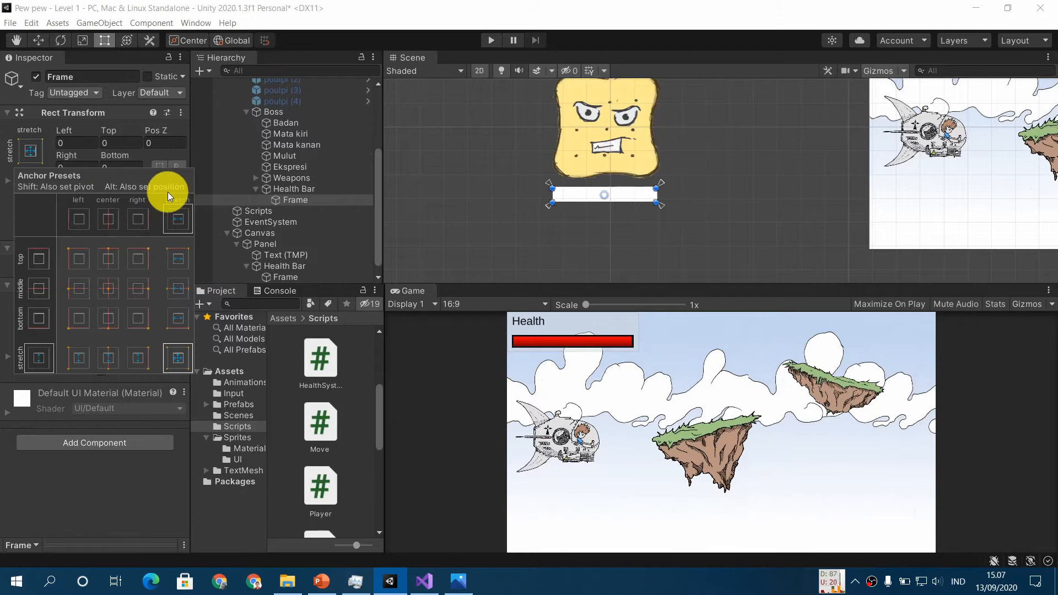
key("ctrl+z")
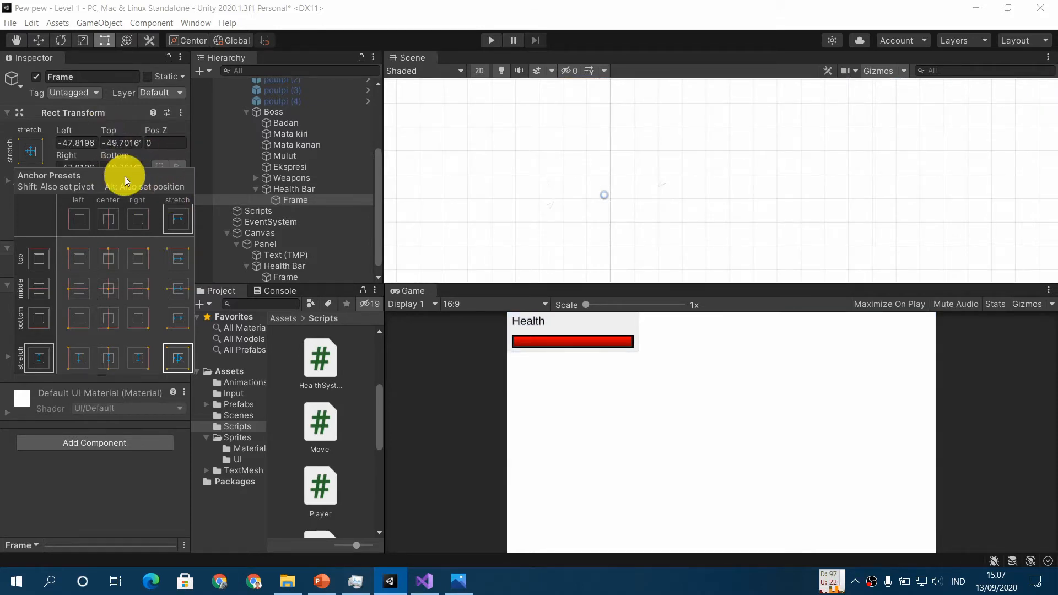
key("alt")
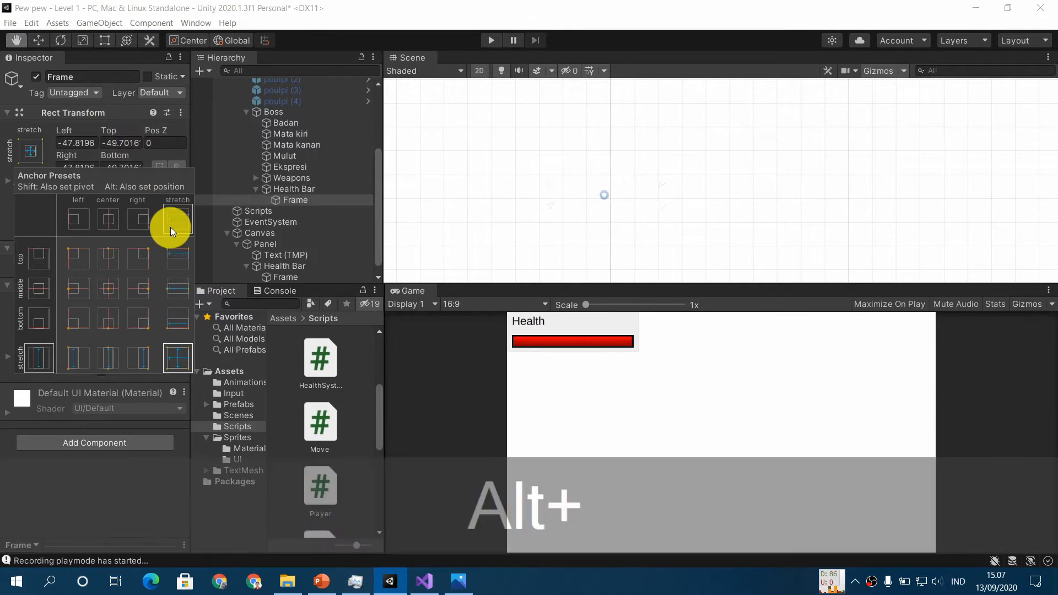
left_click(178, 360, "alt")
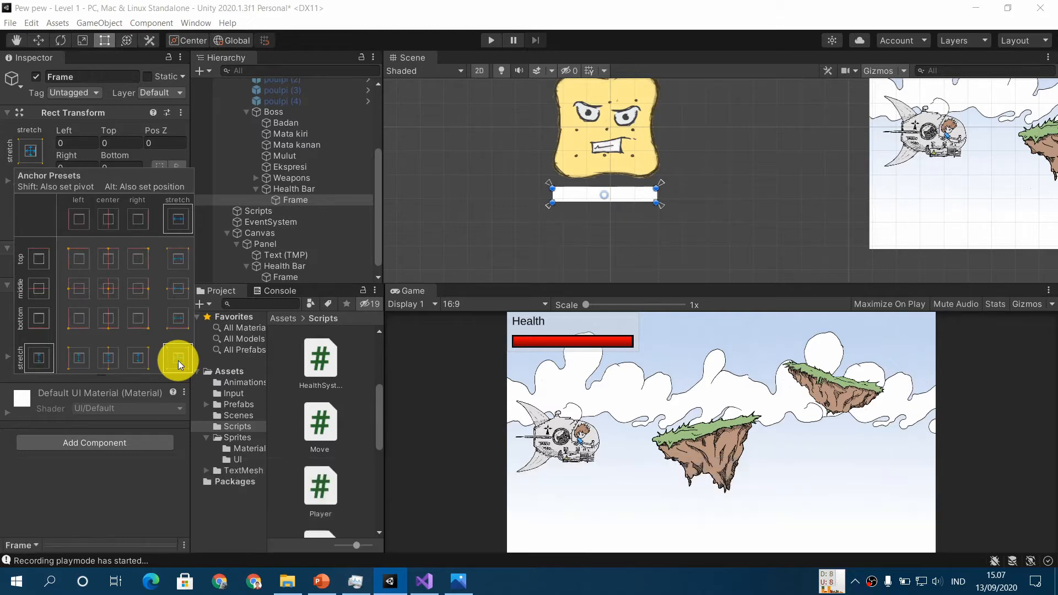
key("F9")
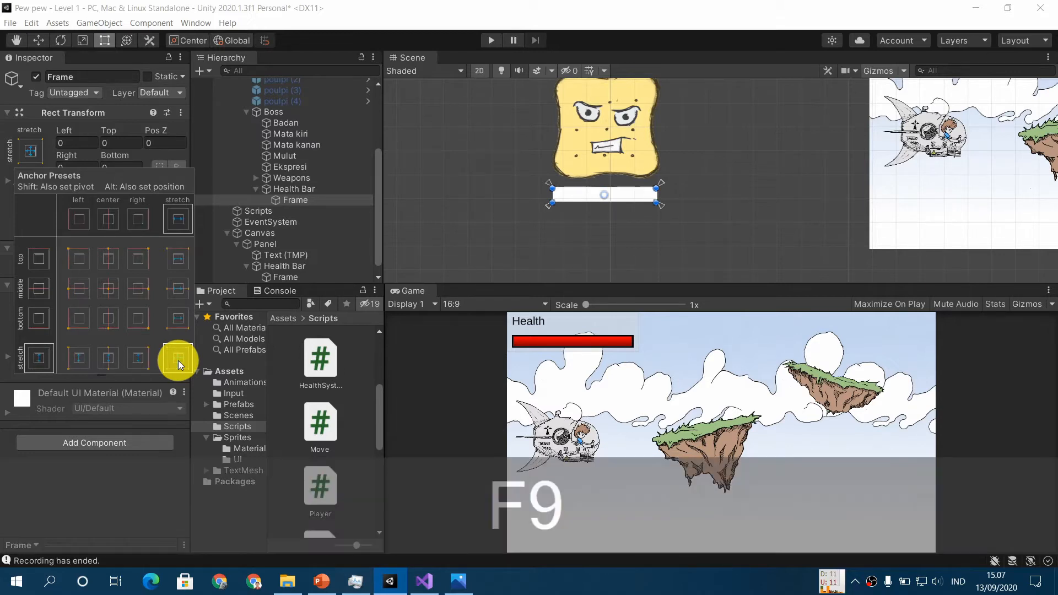
scroll(623, 214, "up", 4)
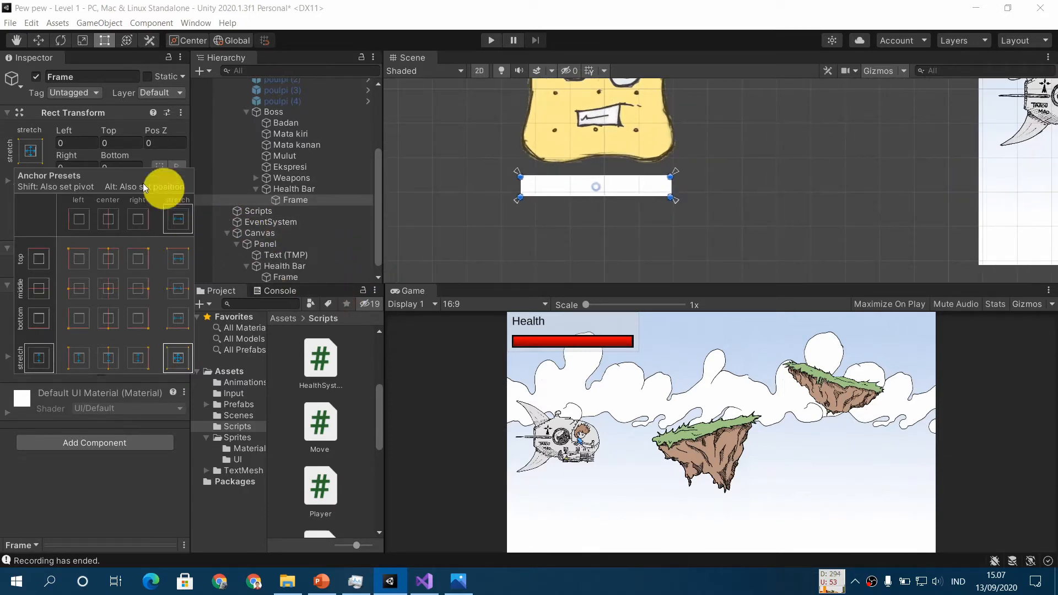
Assign the health frame sprite from the Sprites UI folder as the Frame's source image.
left_click(3, 182)
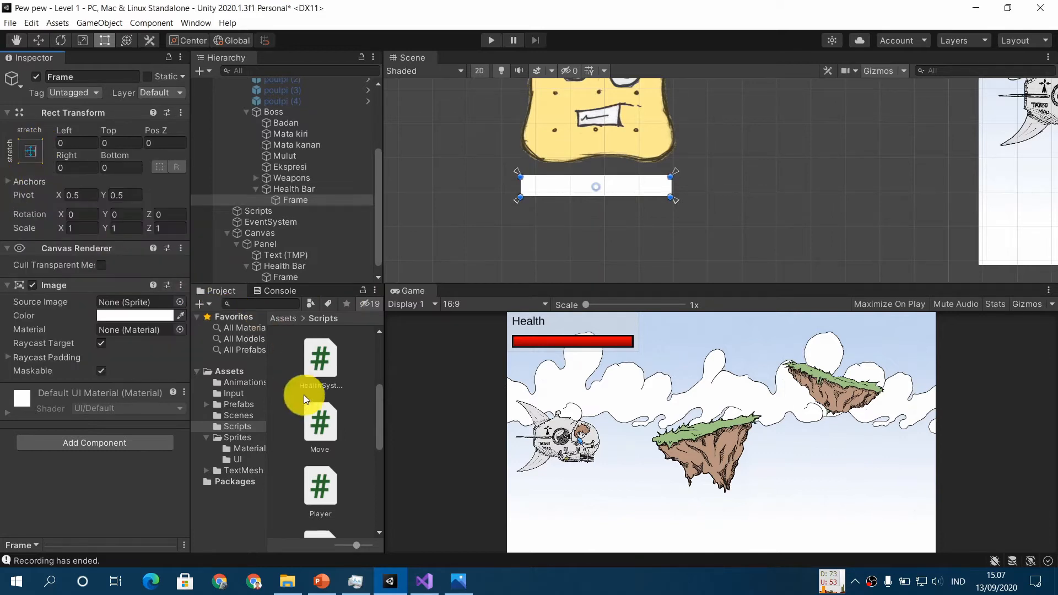
left_click(237, 459)
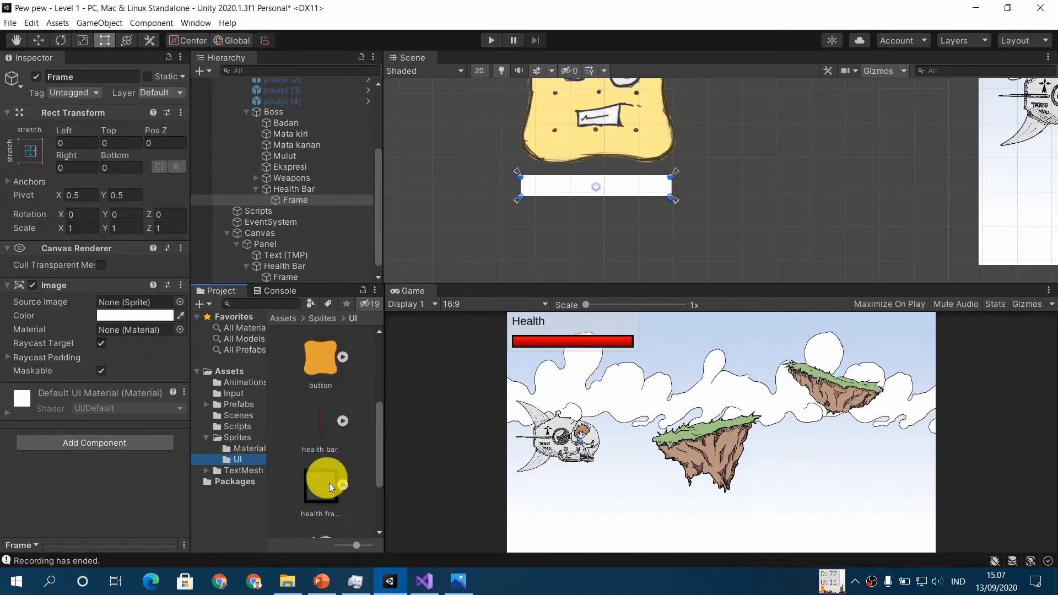
mouse_move(316, 483)
left_mouse_down()
mouse_move(245, 431)
mouse_move(141, 303)
left_mouse_up()
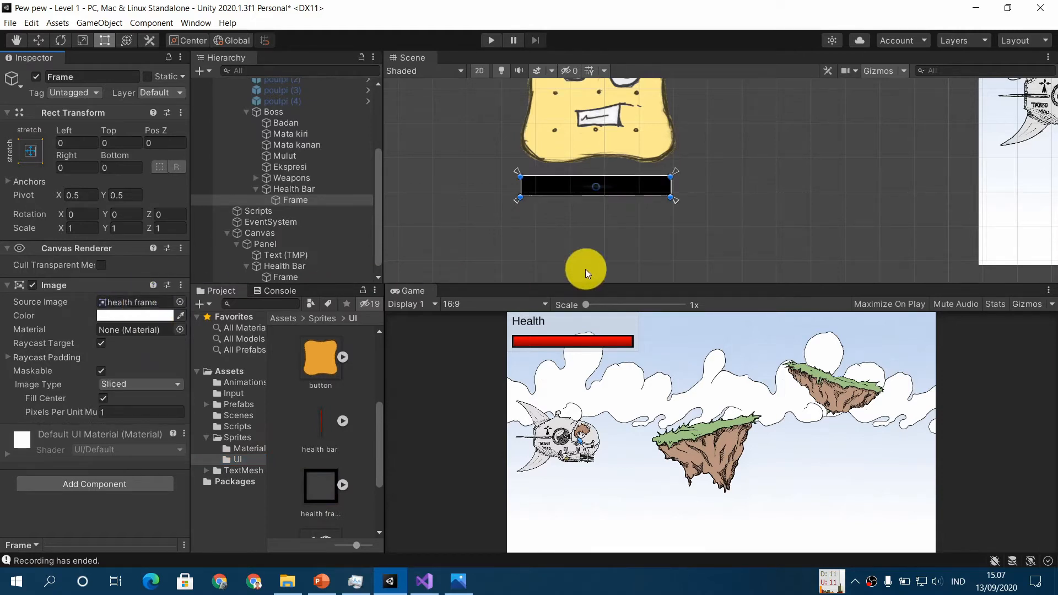
Set the Frame image's Pixels Per Unit Multiplier to 50 to thin its border.
scroll(642, 207, "up", 3)
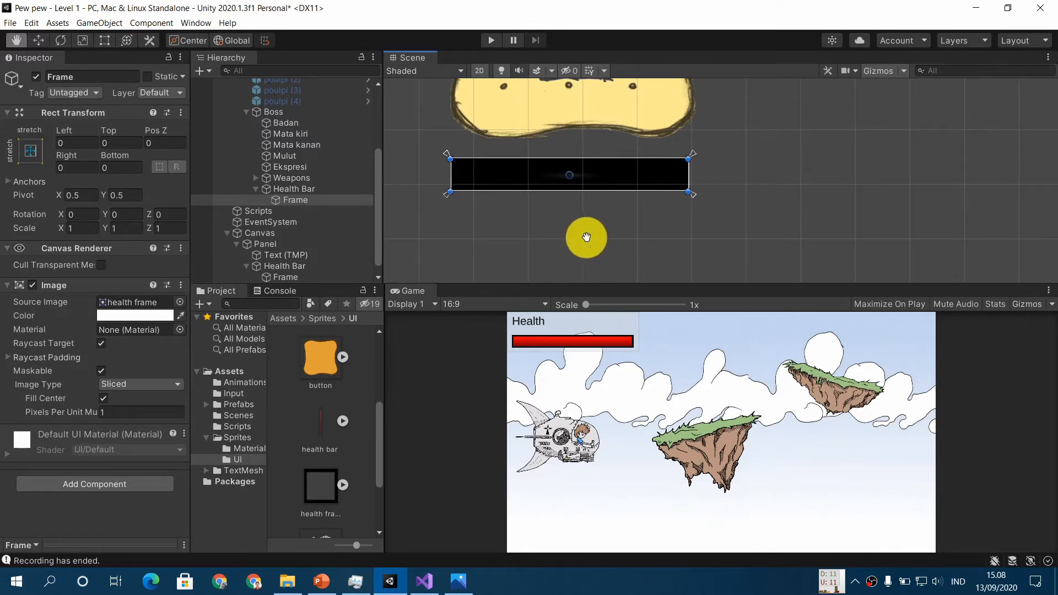
middle_click_drag(582, 236, 614, 232)
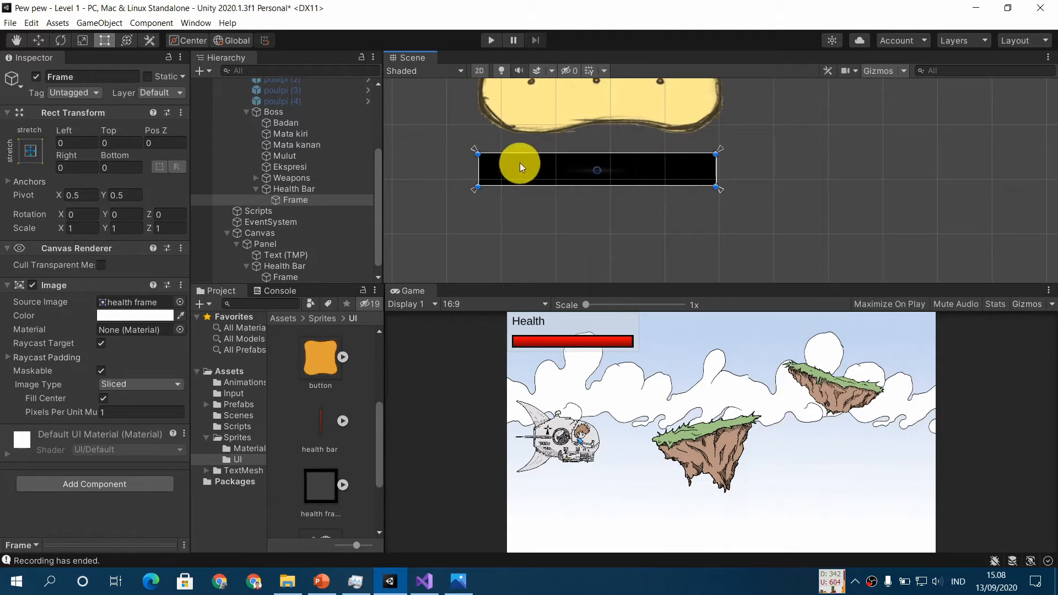
left_click(70, 414)
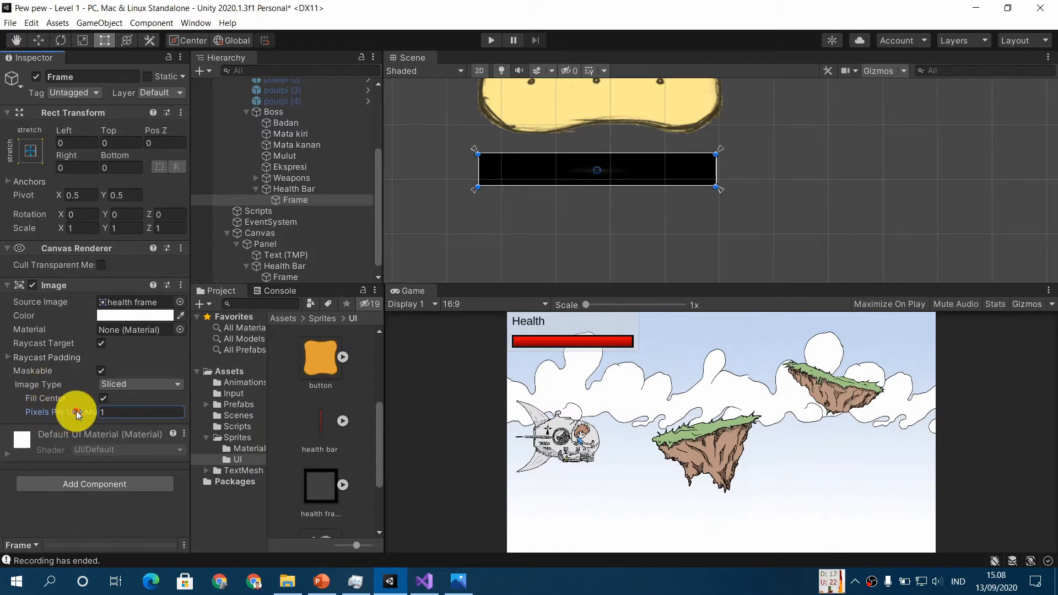
left_click_drag(77, 415, 170, 408)
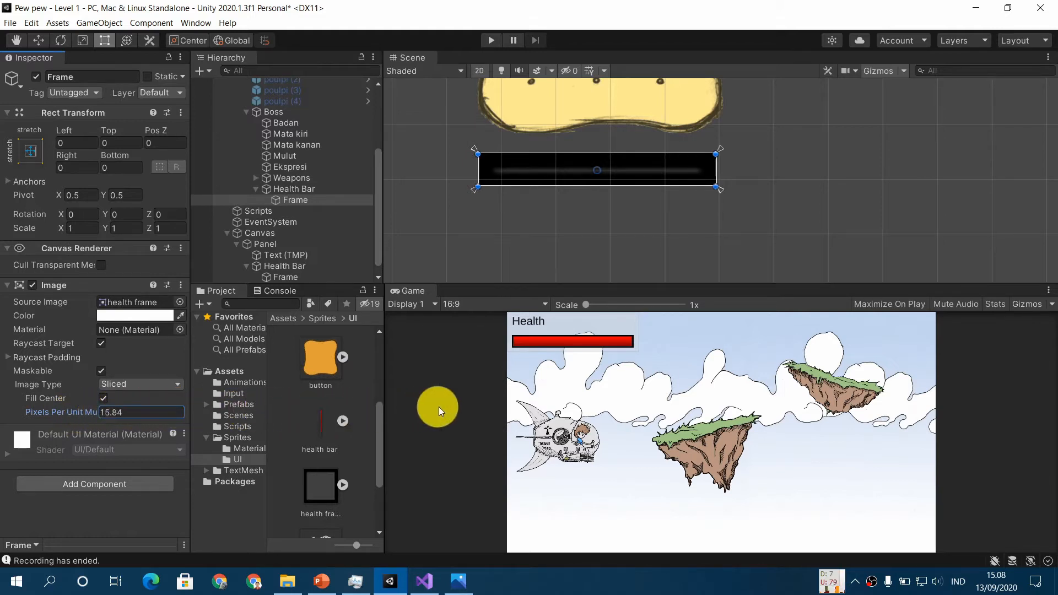
left_click_drag(439, 406, 811, 397)
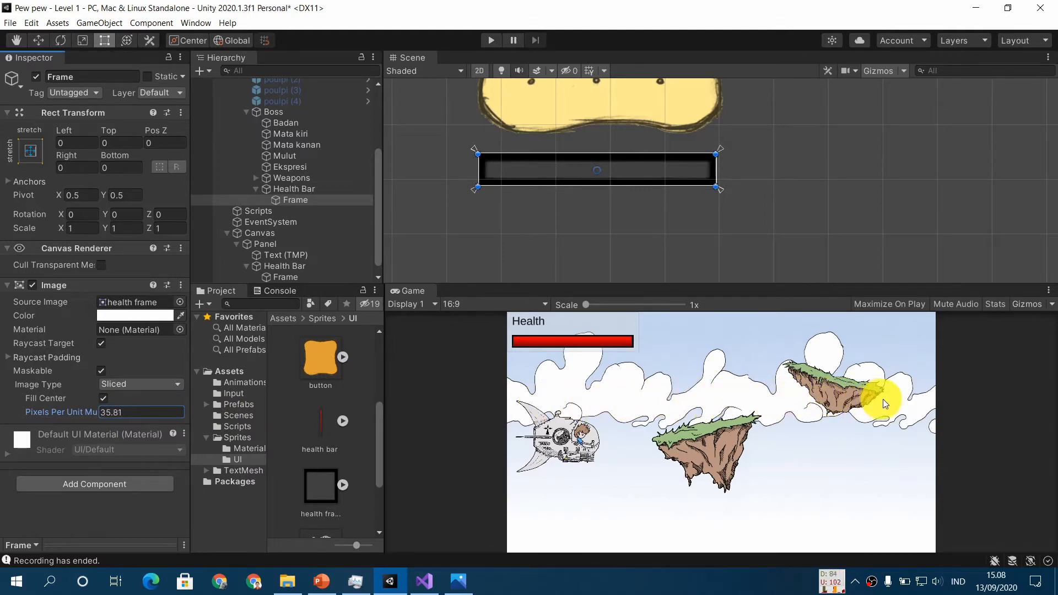
left_click(158, 414)
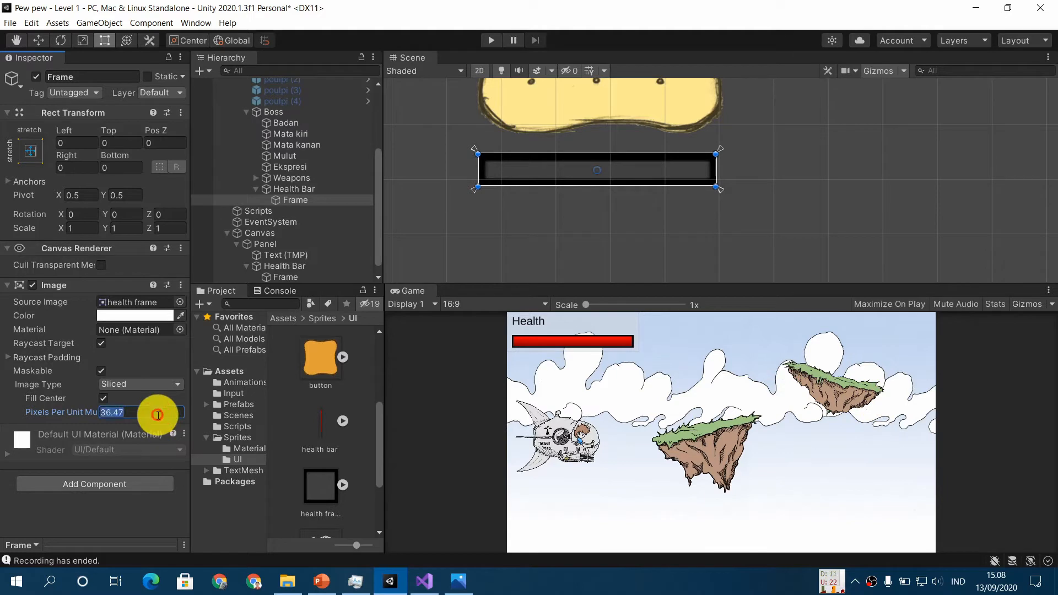
type("50")
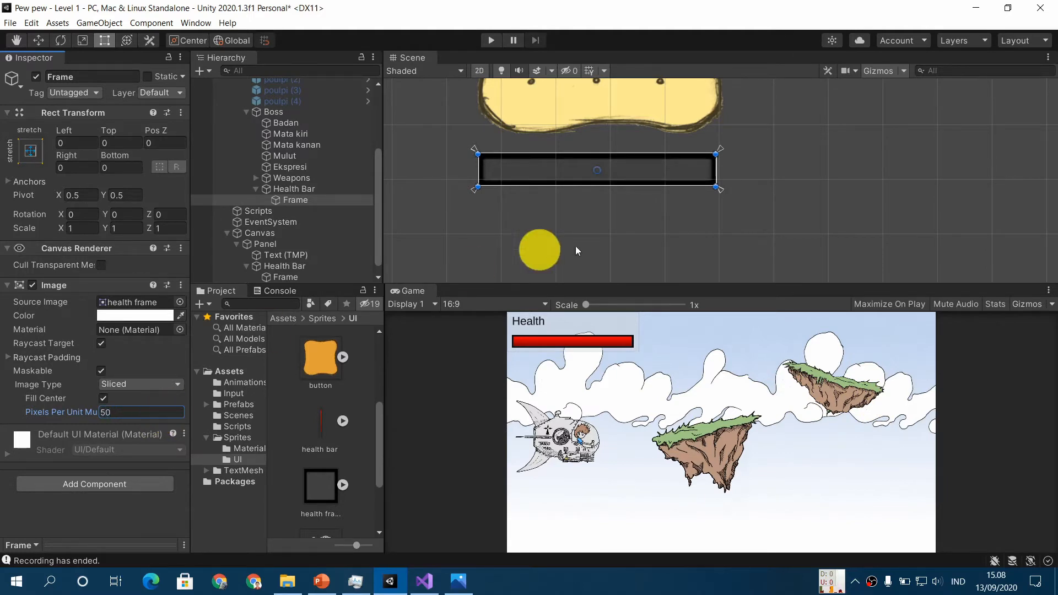
Move the Boss along the X axis to about 5.91, placing it inside the game camera's view.
scroll(648, 196, "down", 6)
middle_click_drag(763, 133, 664, 163)
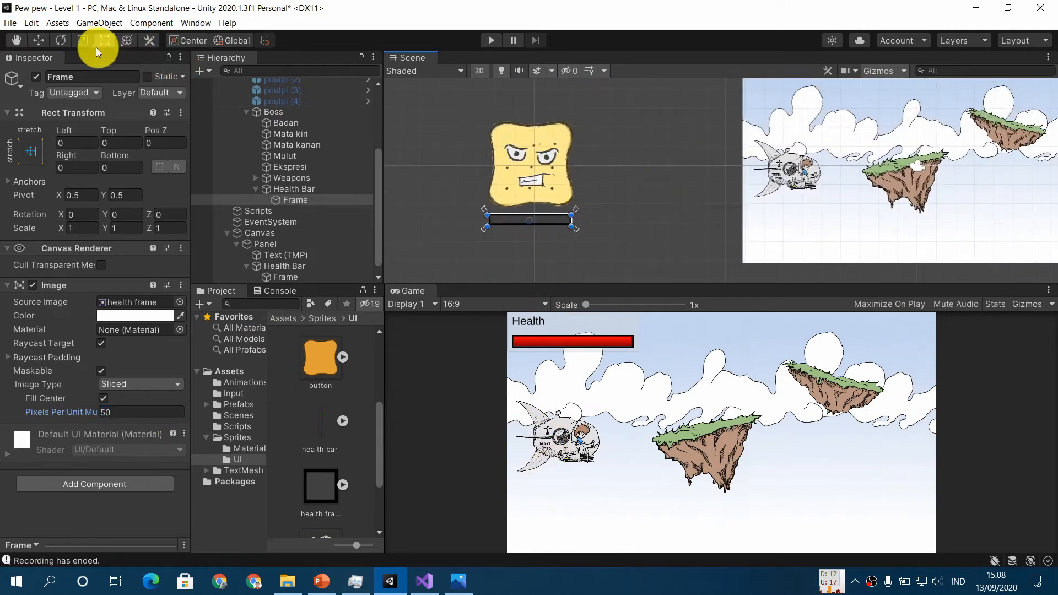
left_click(38, 40)
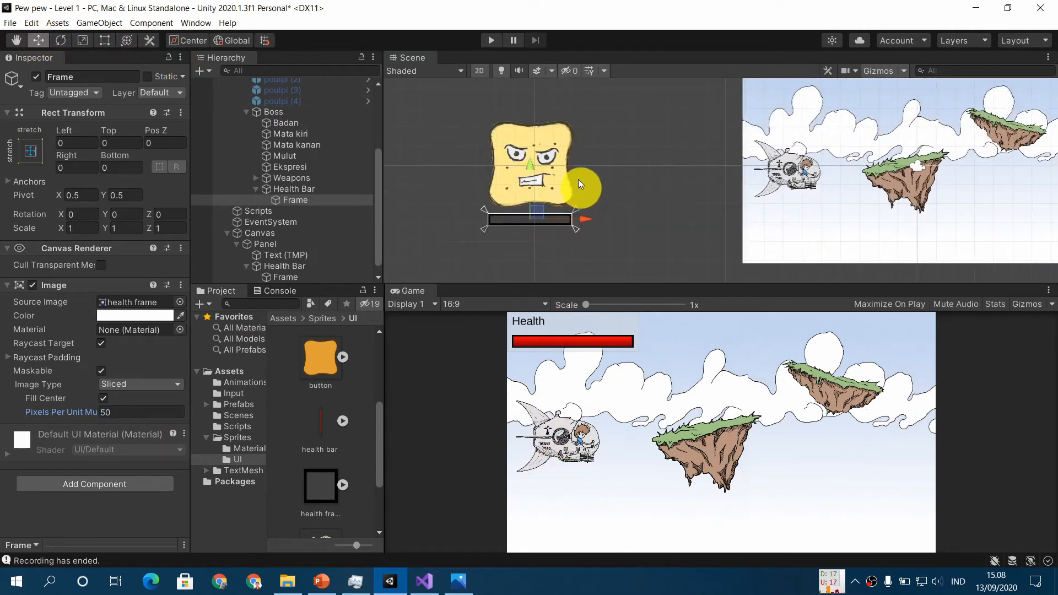
left_click(302, 112)
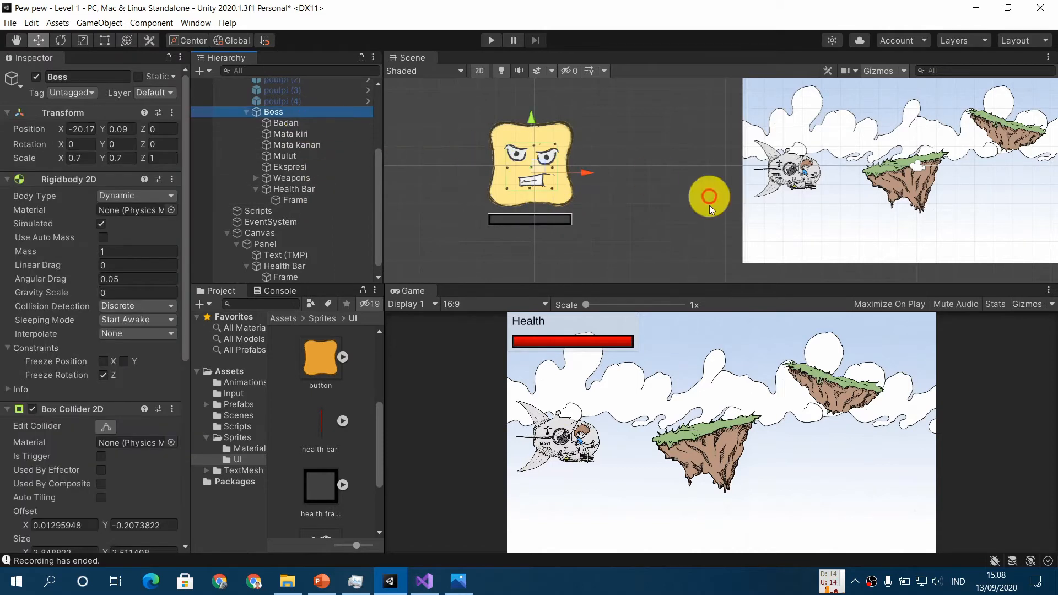
middle_click_drag(872, 213, 620, 206)
middle_click_drag(553, 249, 609, 234)
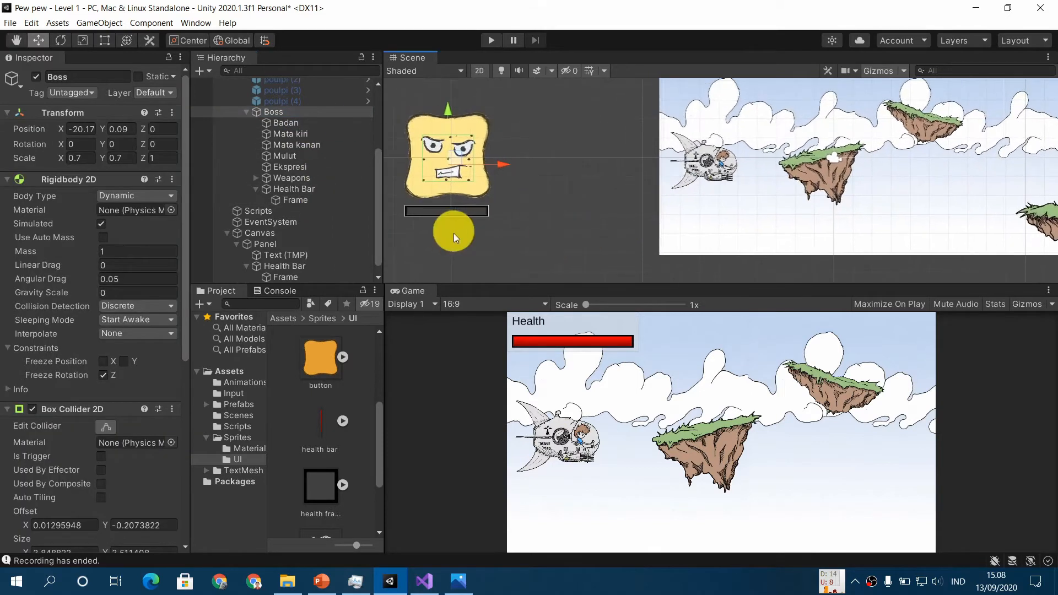
left_click_drag(497, 172, 989, 172)
middle_click_drag(905, 238, 701, 242)
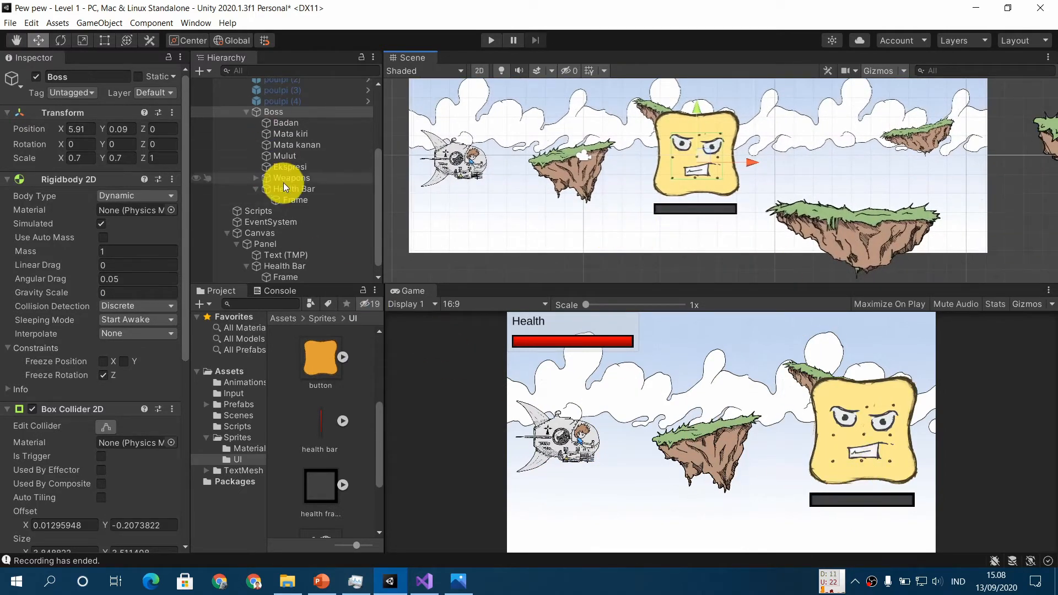
Reduce the boss's Health Bar height to about 0.36 by raising its lower edge with the Rect tool.
left_click(320, 189)
scroll(842, 206, "up", 3)
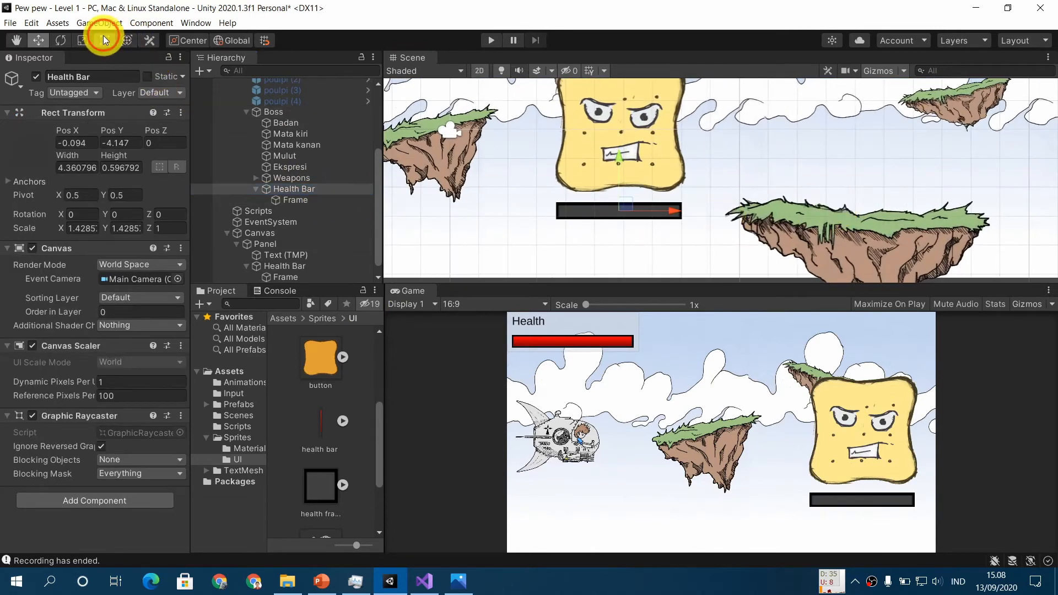
left_click(103, 38)
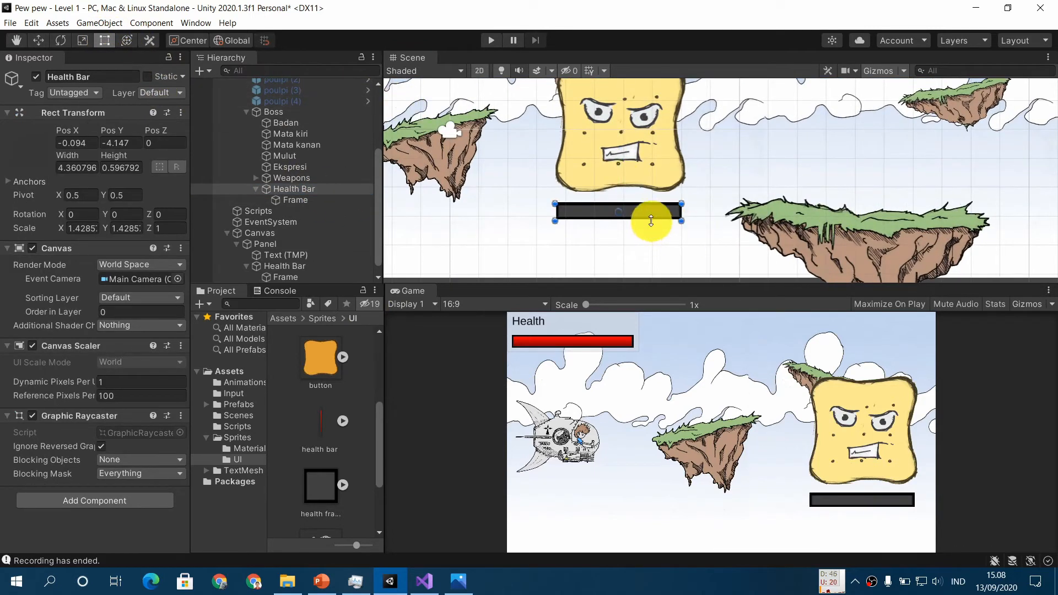
left_click_drag(653, 218, 661, 212)
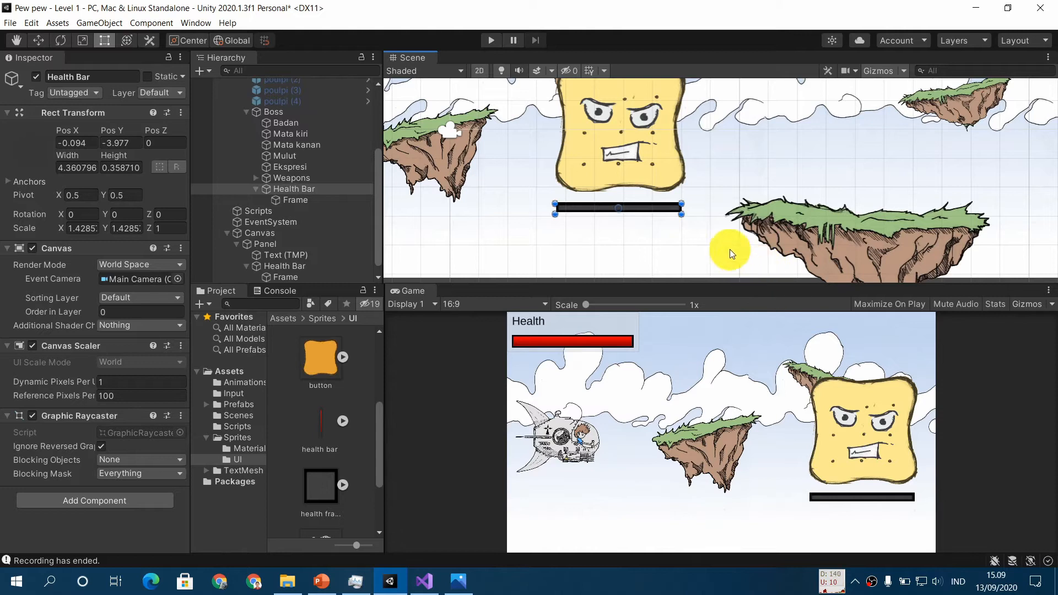
Add a UI Image as a child of the boss's Health Bar canvas and rename it Bar.
scroll(732, 199, "up", 1)
scroll(732, 199, "up", 3)
middle_click_drag(687, 220, 779, 192)
scroll(778, 195, "up", 4)
middle_click_drag(736, 229, 792, 226)
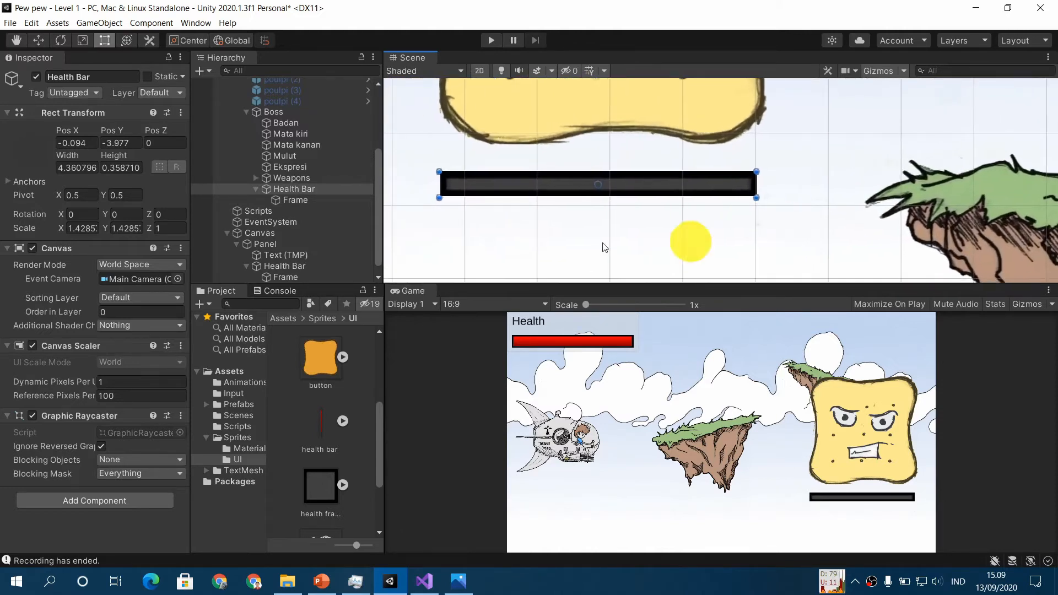
right_click(305, 189)
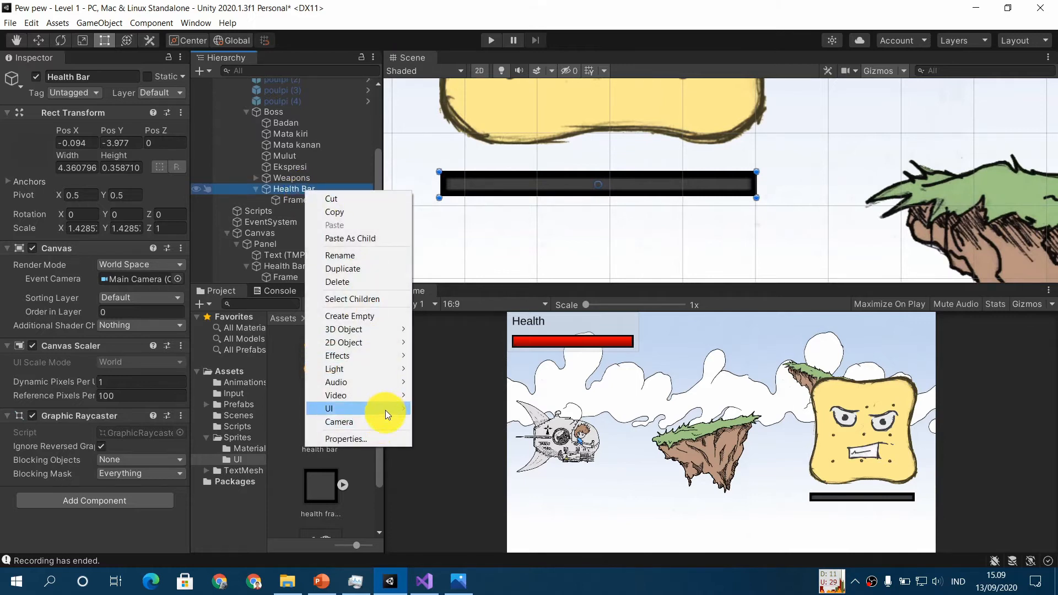
mouse_move(384, 412)
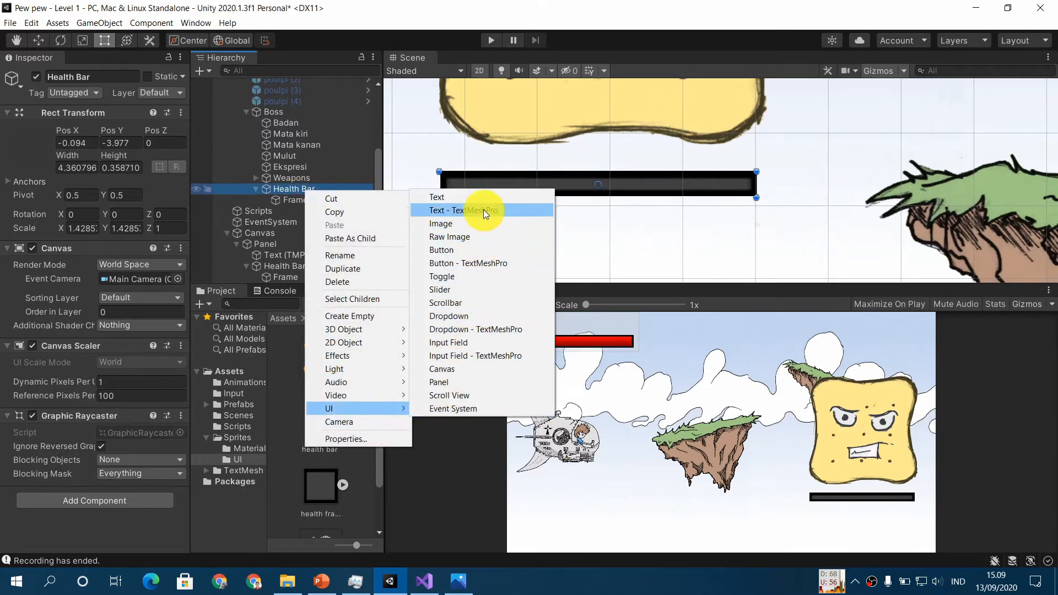
left_click(481, 230)
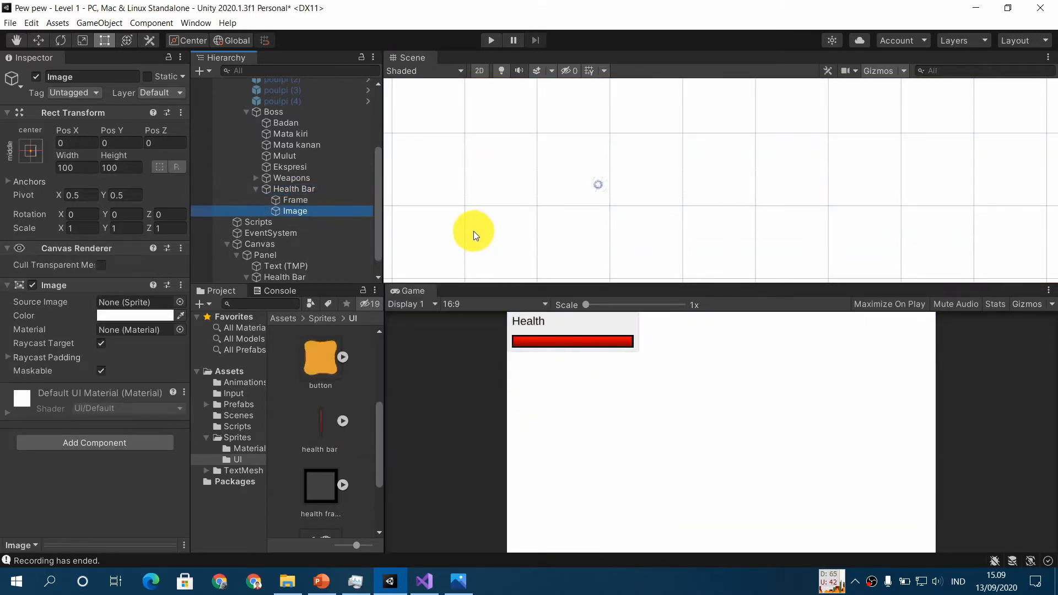
left_click(101, 77)
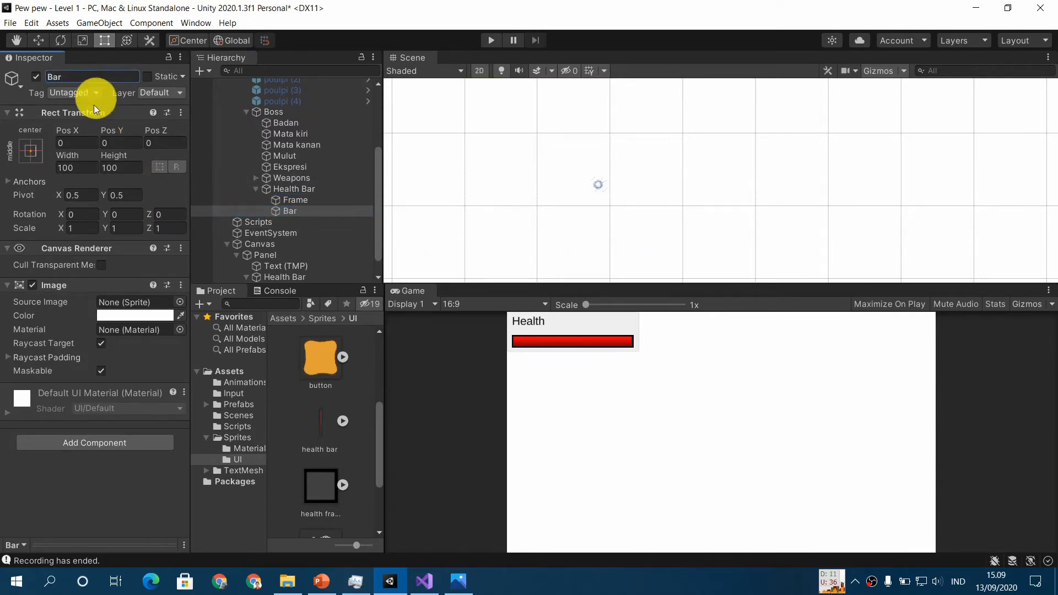
Set the Bar image's width and height to 1.
left_click(87, 166)
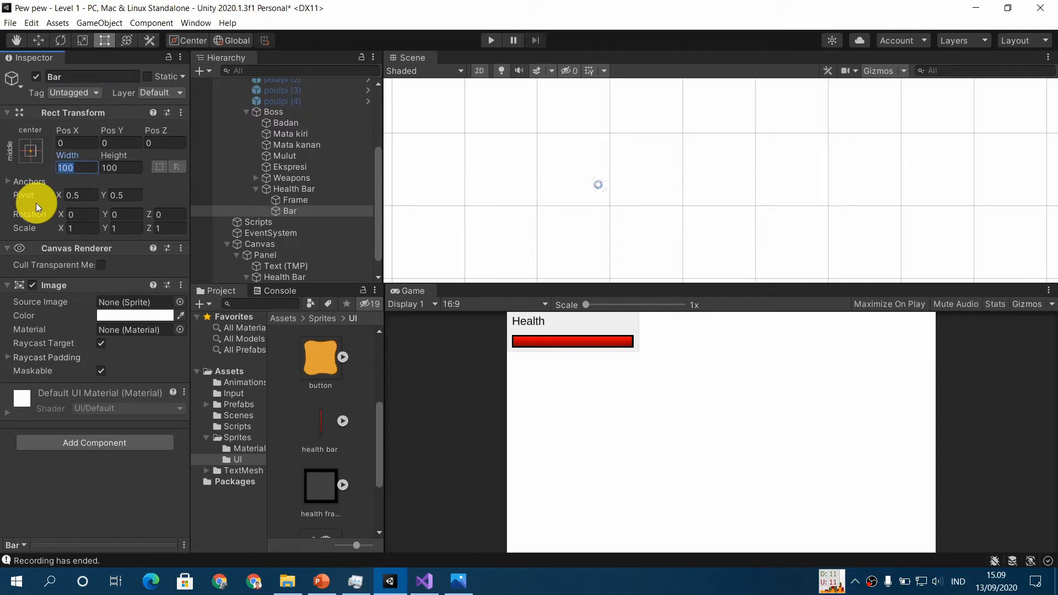
type("5")
key("Tab")
type("5")
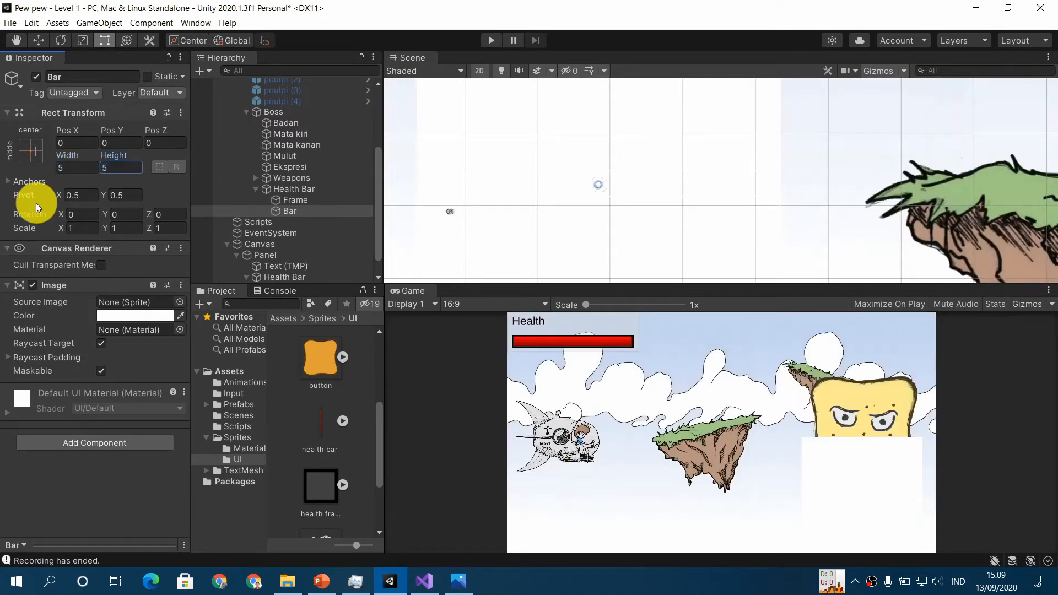
key("shift+Tab")
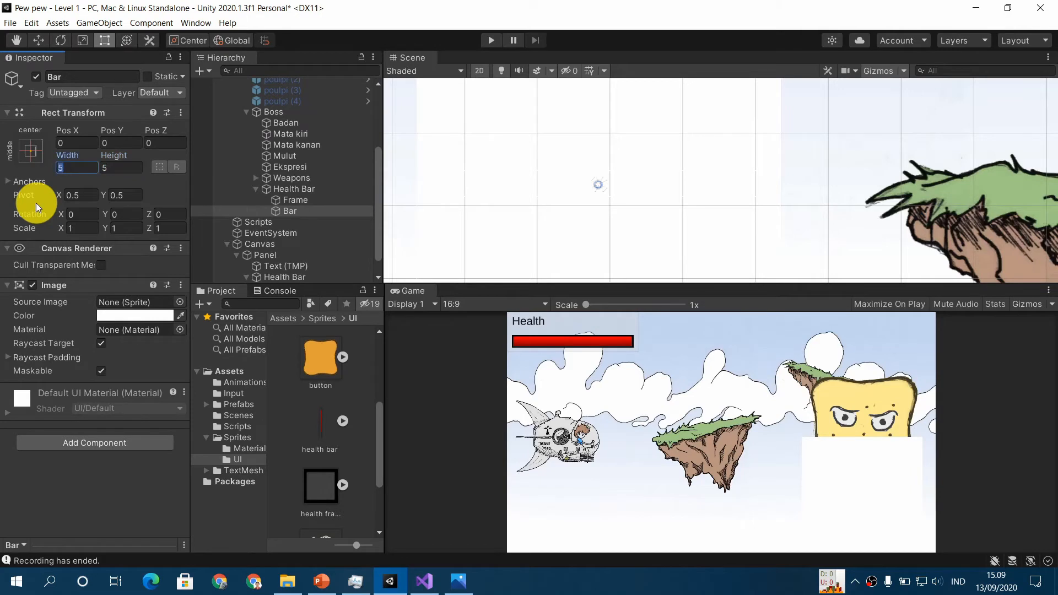
type("1")
key("Tab")
type("1")
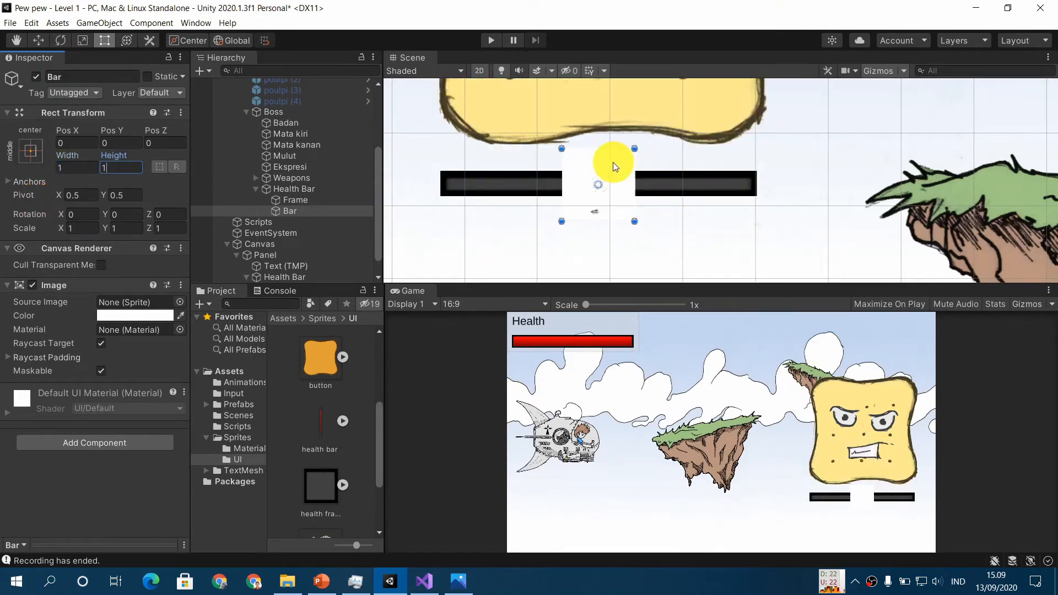
Move the Bar clear of the frame and spread its left anchors onto the frame's inner left corners.
mouse_move(612, 162)
left_mouse_down()
mouse_move(868, 141)
mouse_move(862, 102)
left_mouse_up()
scroll(804, 228, "up", 4)
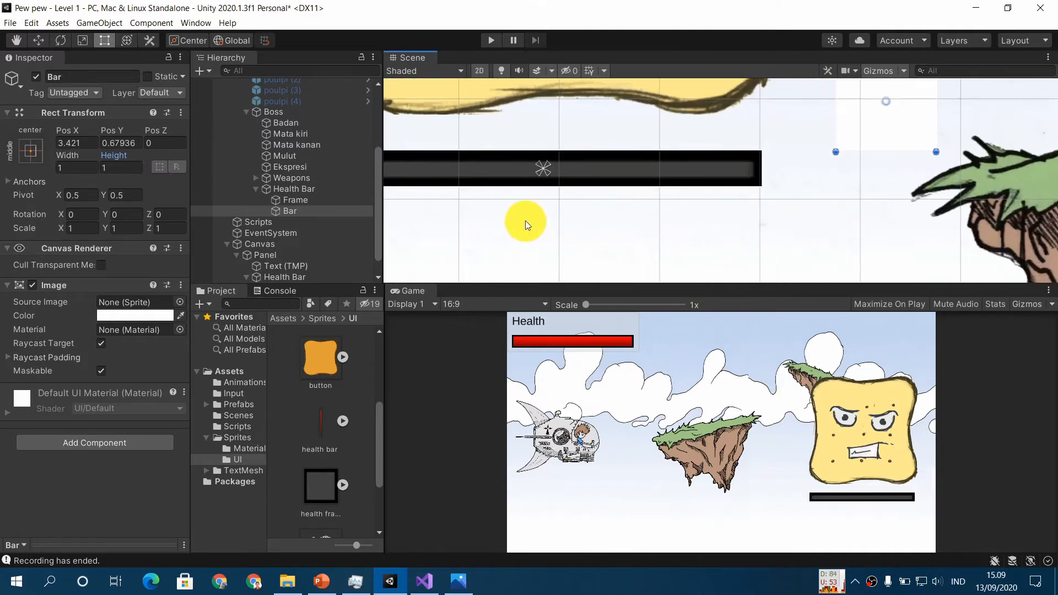
middle_click_drag(524, 220, 708, 232)
left_click_drag(731, 177, 539, 177)
scroll(560, 174, "up", 1)
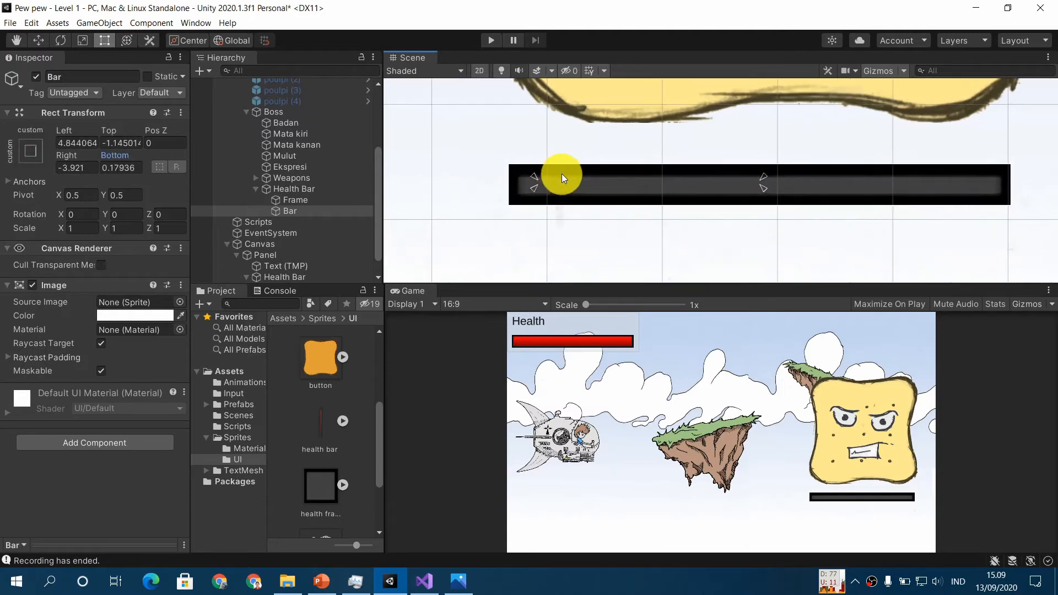
scroll(560, 173, "up", 3)
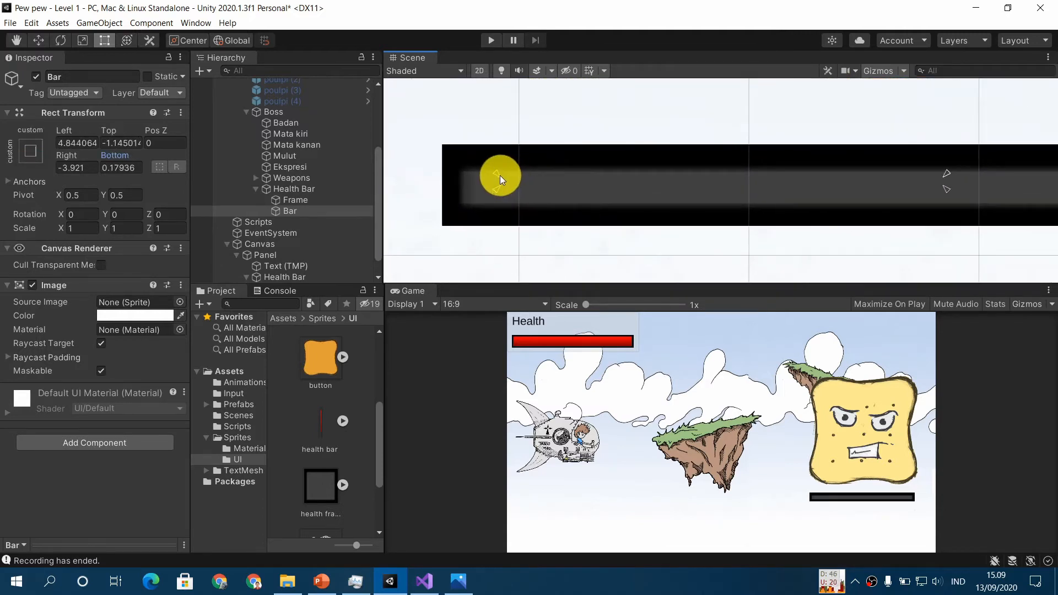
left_click_drag(500, 175, 461, 201)
Extend the Bar's right anchors to the inner right corners of the frame.
middle_click_drag(831, 246, 463, 237)
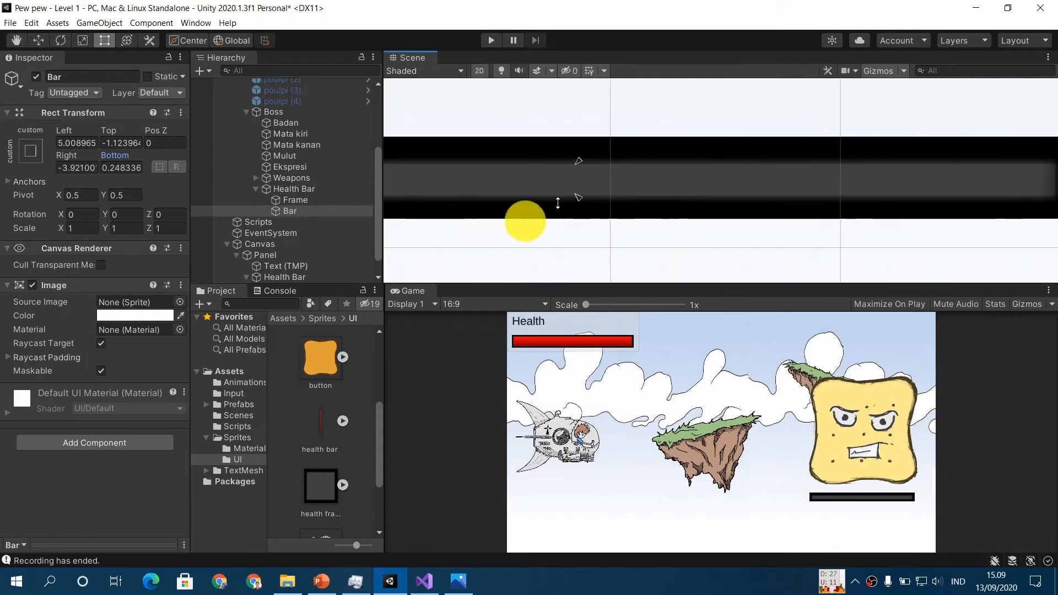
middle_click_drag(754, 233, 664, 242)
scroll(659, 234, "down", 1)
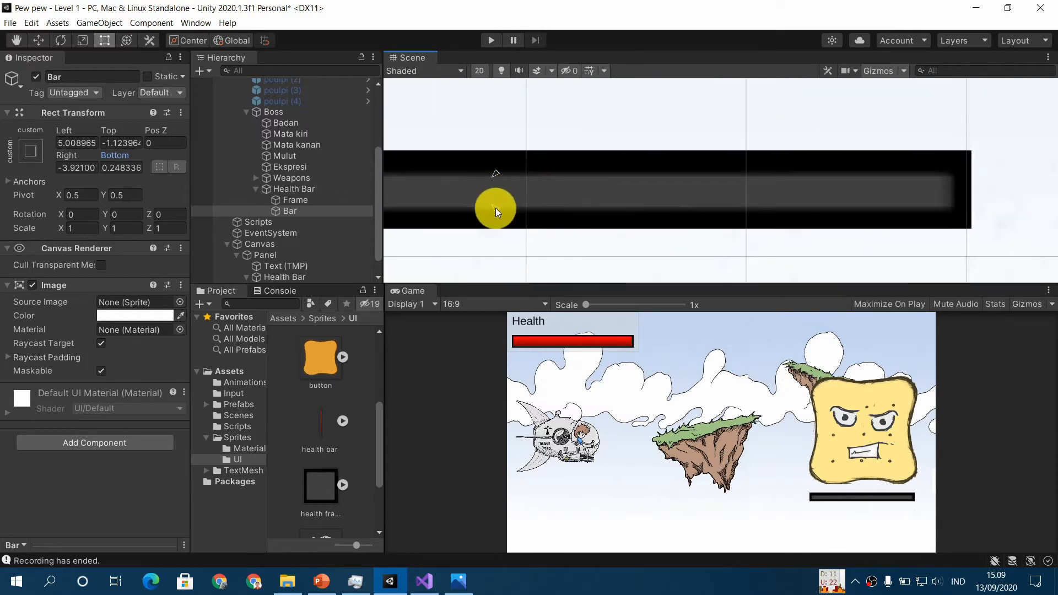
left_click_drag(494, 207, 944, 211)
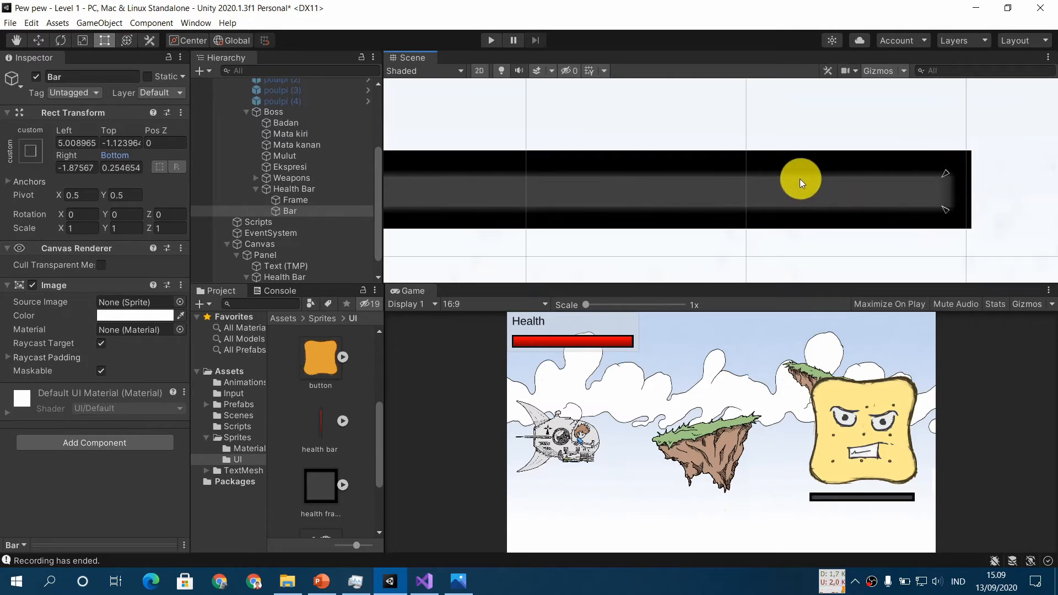
Reposition and stretch the Bar to fill the frame's interior, and assign the health bar sprite as its source image.
scroll(795, 179, "down", 2)
scroll(794, 179, "down", 2)
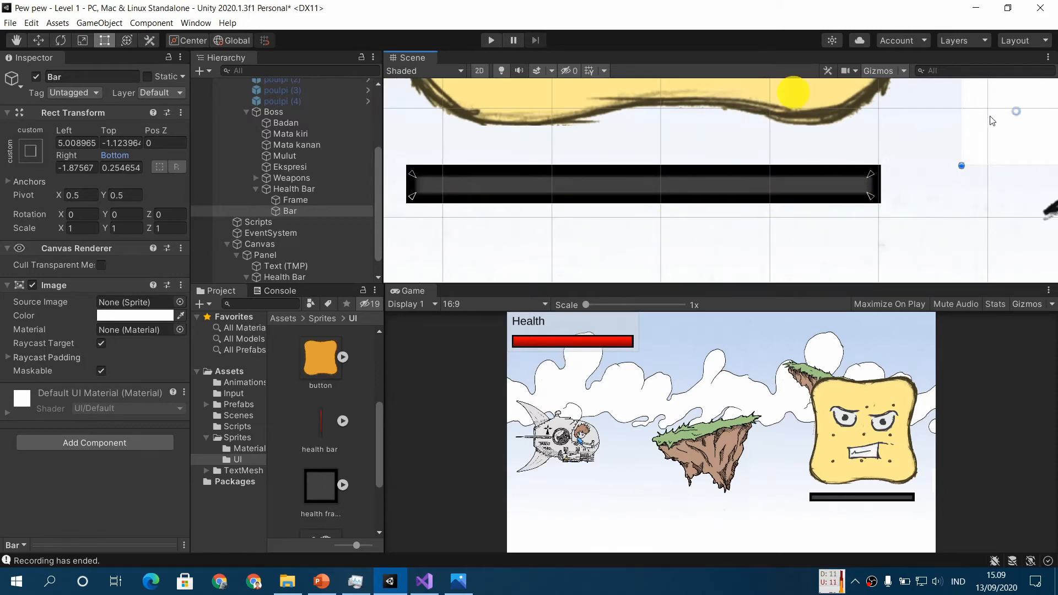
mouse_move(978, 145)
left_mouse_down()
mouse_move(567, 142)
mouse_move(584, 193)
left_mouse_up()
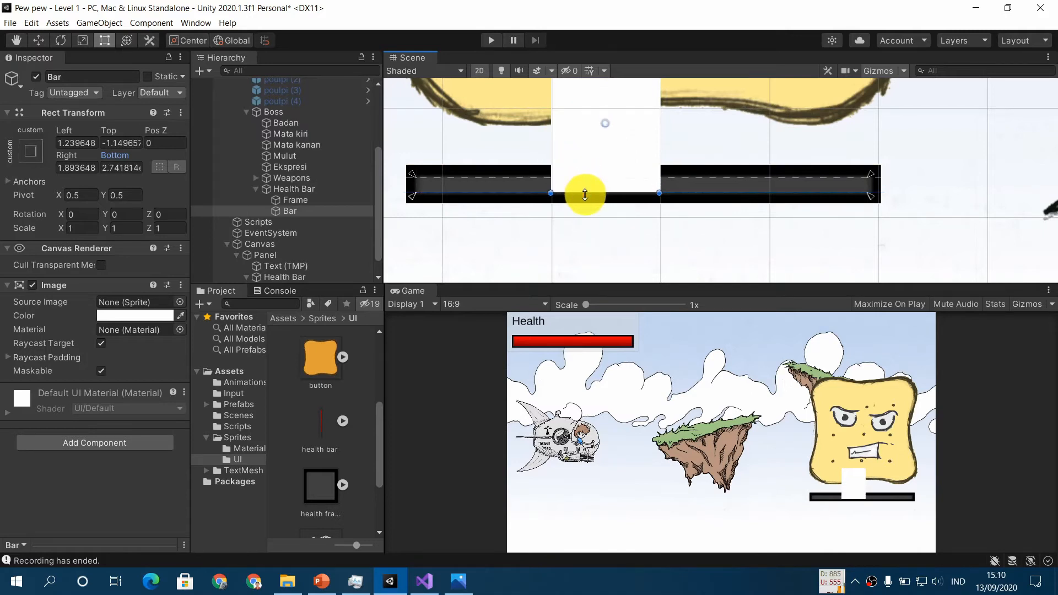
left_click_drag(547, 144, 418, 147)
scroll(682, 139, "down", 2)
middle_click_drag(689, 142, 683, 210)
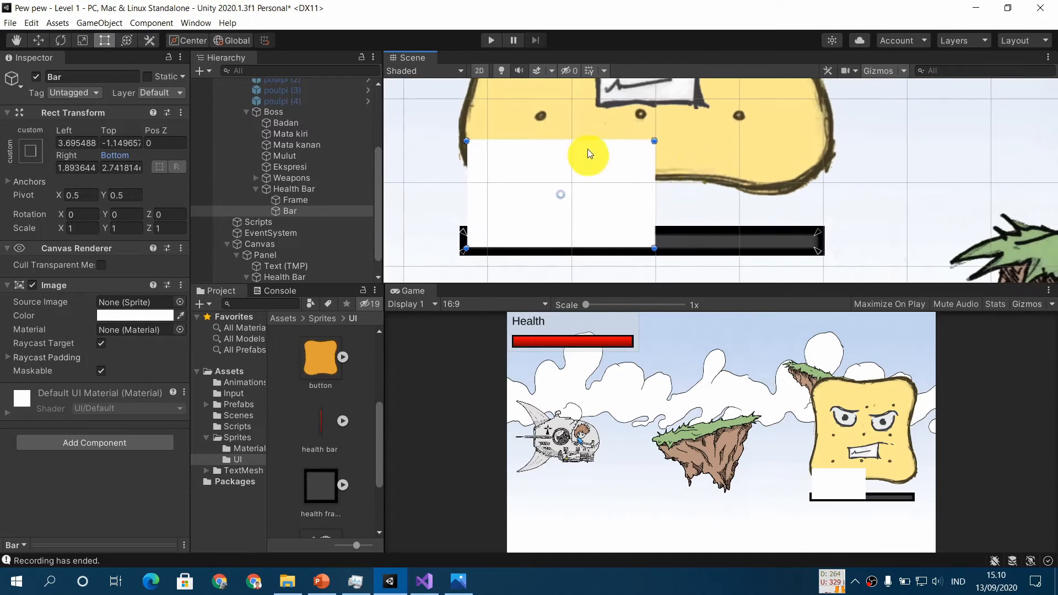
left_click_drag(589, 139, 814, 249)
mouse_move(321, 425)
left_mouse_down()
mouse_move(168, 342)
mouse_move(132, 305)
left_mouse_up()
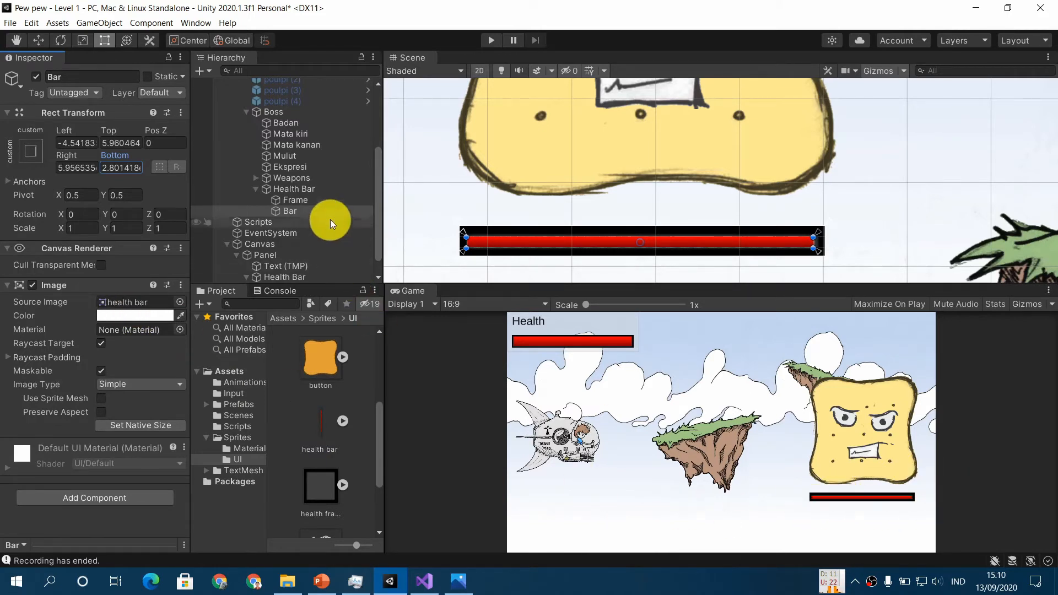
Raise the Frame image's Pixels Per Unit Multiplier to about 89.97 to thin its border.
left_click(324, 199)
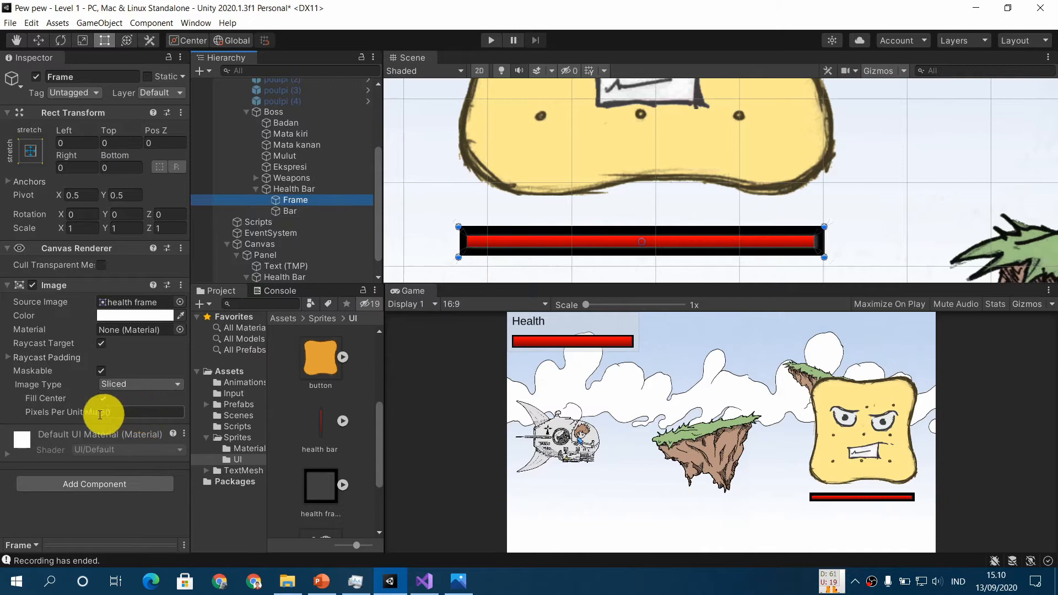
left_click_drag(67, 409, 986, 411)
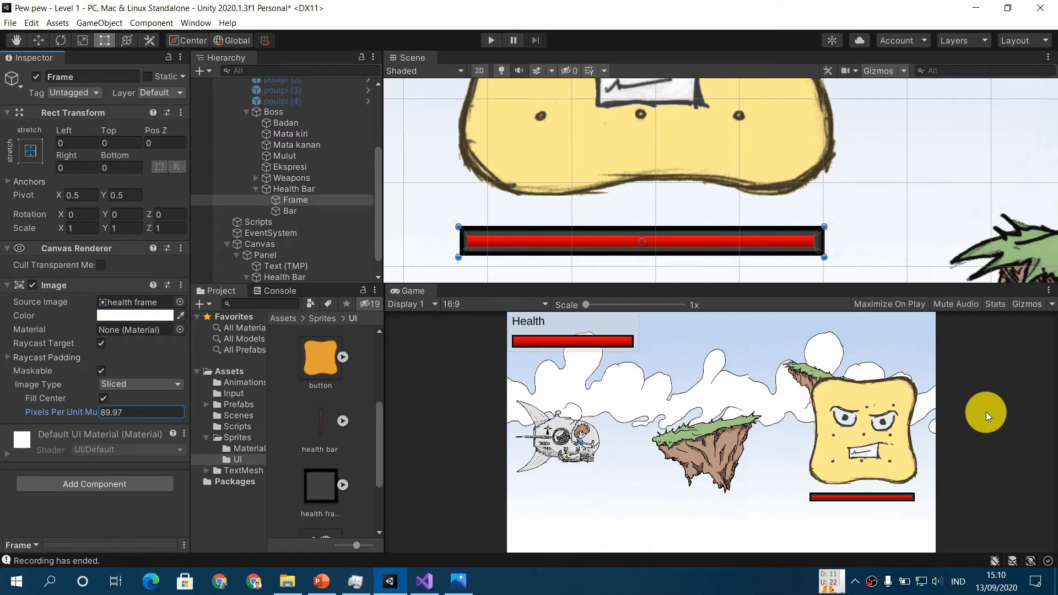
Move the Bar's left anchors outward to the inner left corners of the thinner frame border.
left_click(517, 243)
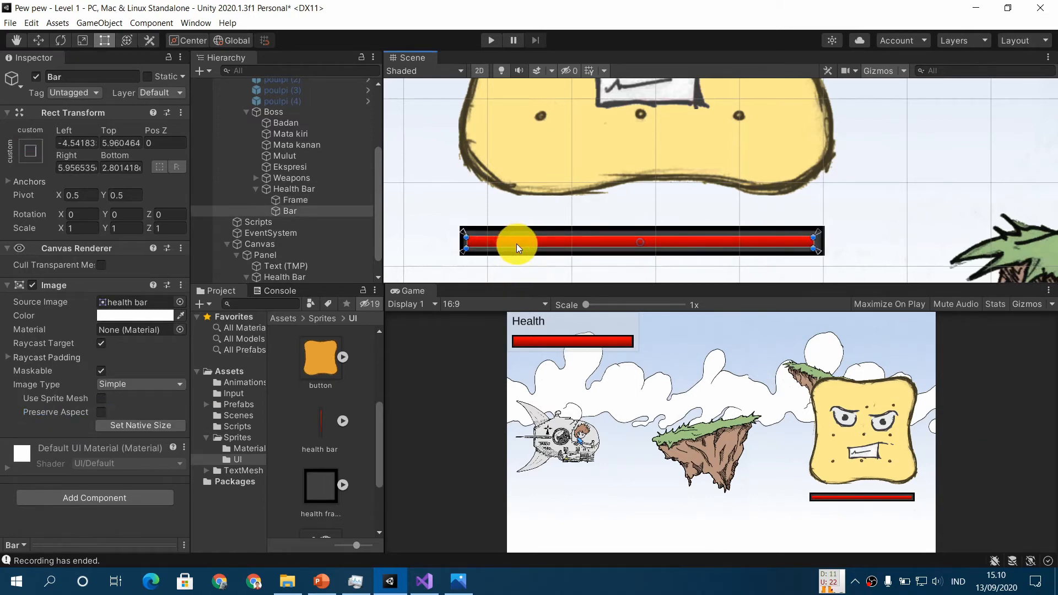
scroll(516, 244, "up", 5)
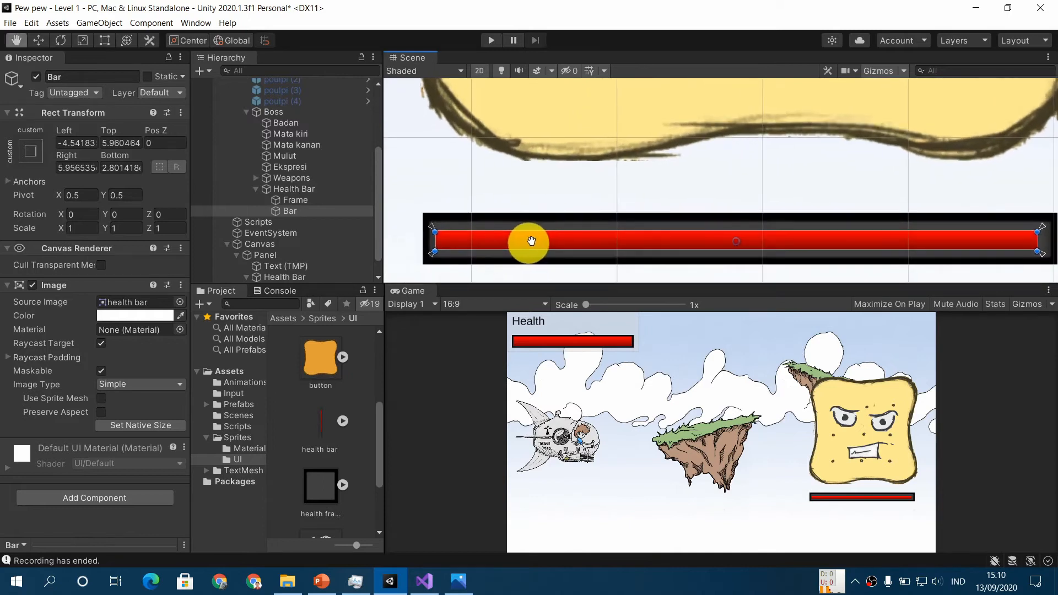
scroll(536, 231, "up", 1)
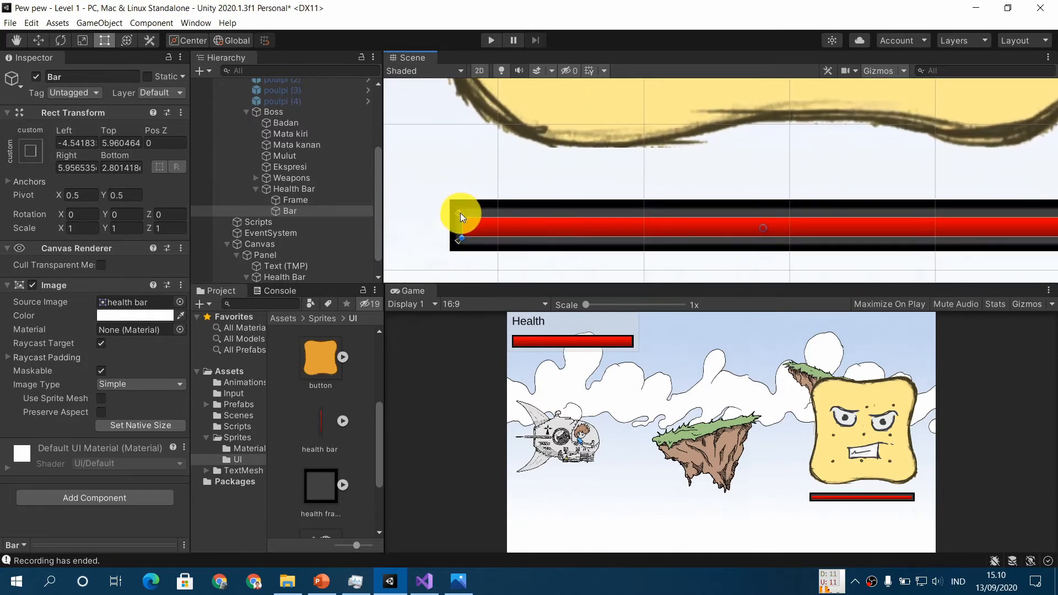
scroll(557, 246, "up", 1)
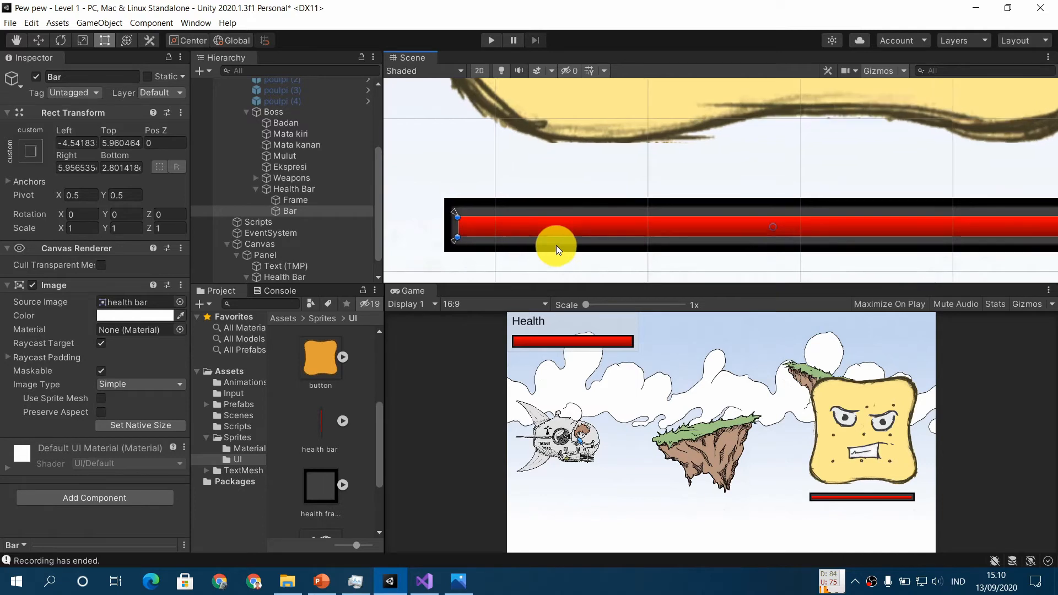
scroll(553, 234, "up", 1)
scroll(550, 233, "up", 2)
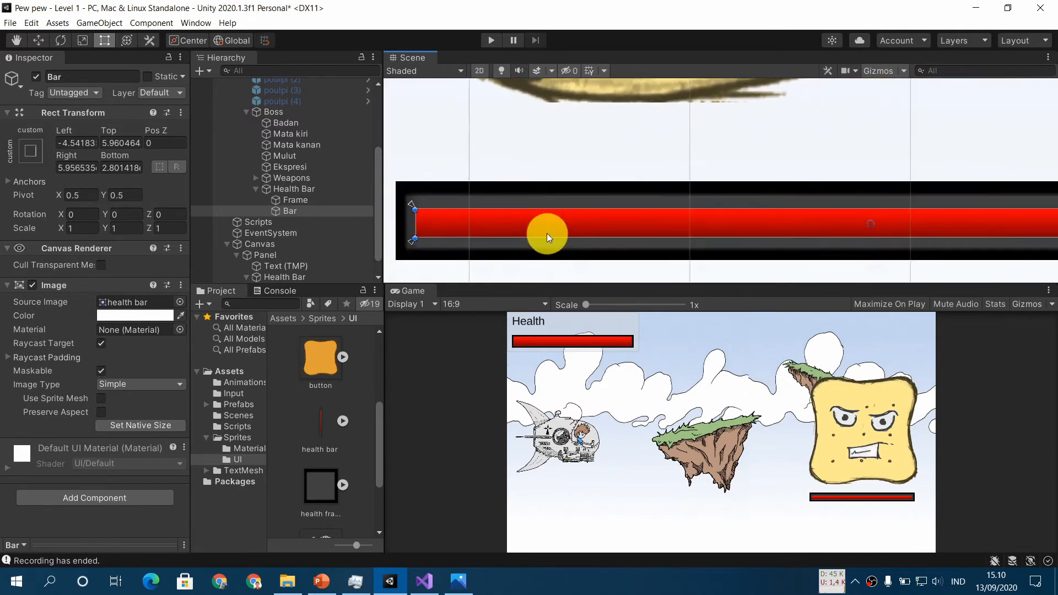
left_click(486, 207)
left_click_drag(487, 206, 475, 253)
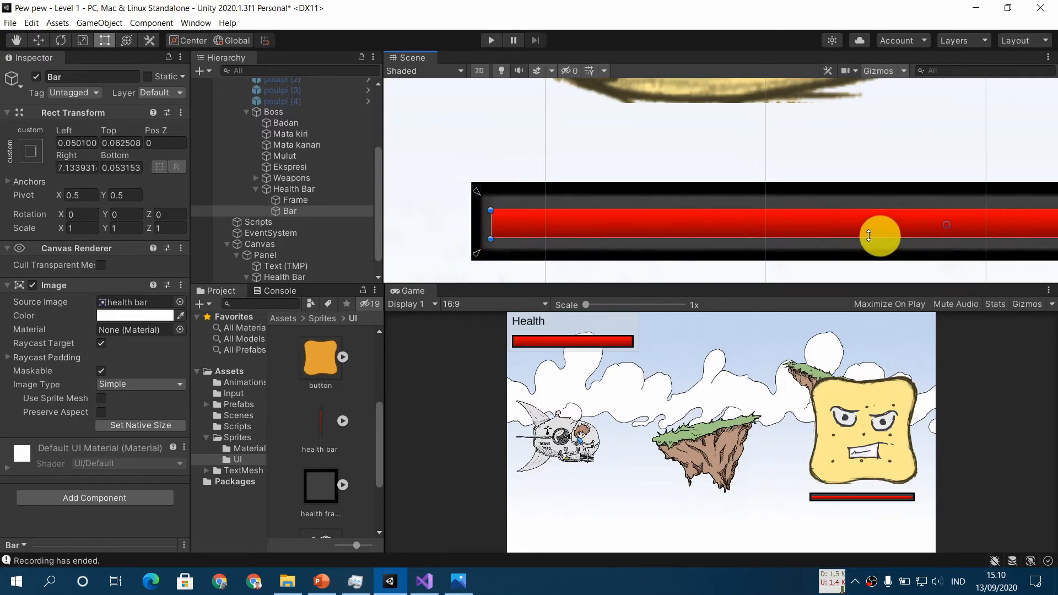
Move the Bar's right anchors to the frame's inner right corners and stretch its top, bottom and right edges to the anchors.
middle_click_drag(868, 235, 564, 226)
middle_click_drag(887, 220, 526, 211)
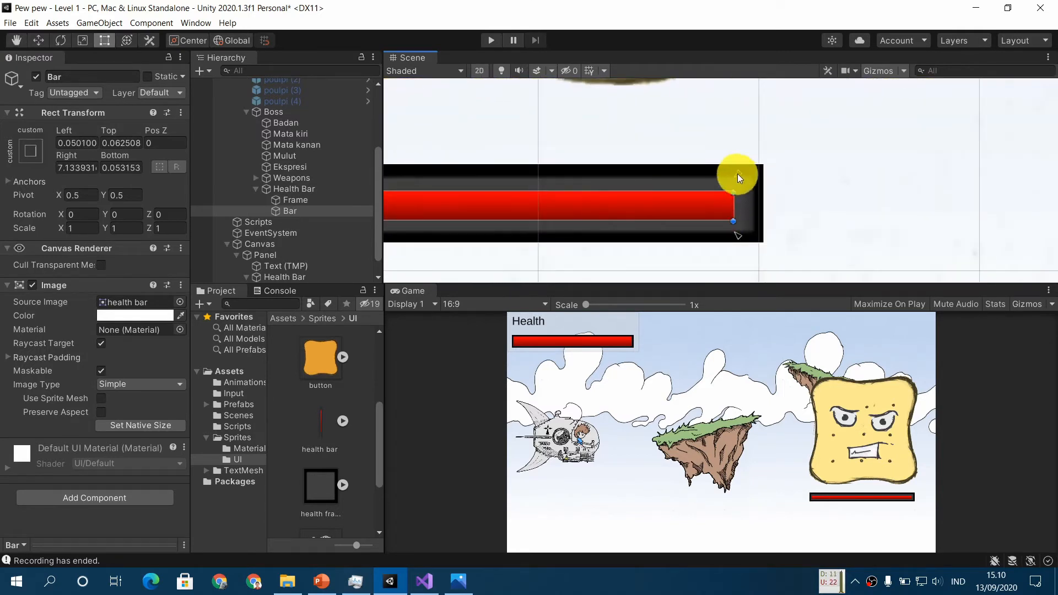
left_click_drag(737, 175, 716, 229)
Extend the Bar's left edge to its left anchors so the left offset is essentially zero.
middle_click_drag(591, 197, 831, 186)
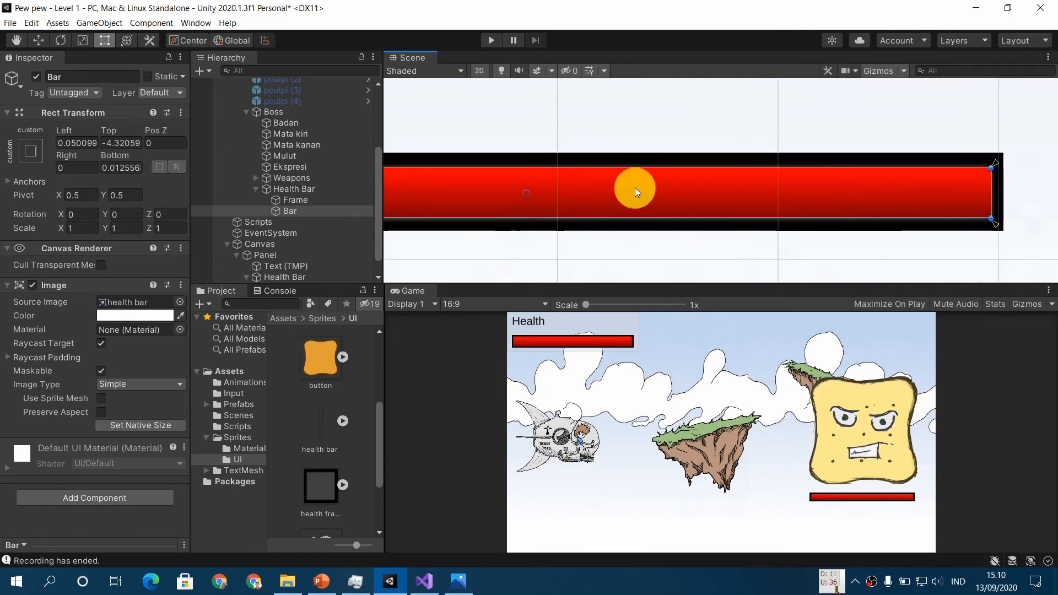
middle_click_drag(635, 188, 656, 206)
left_click_drag(583, 196, 567, 196)
Reduce the boss's Health Bar height to about 0.30 by raising its lower edge.
scroll(661, 122, "down", 2)
scroll(659, 124, "down", 8)
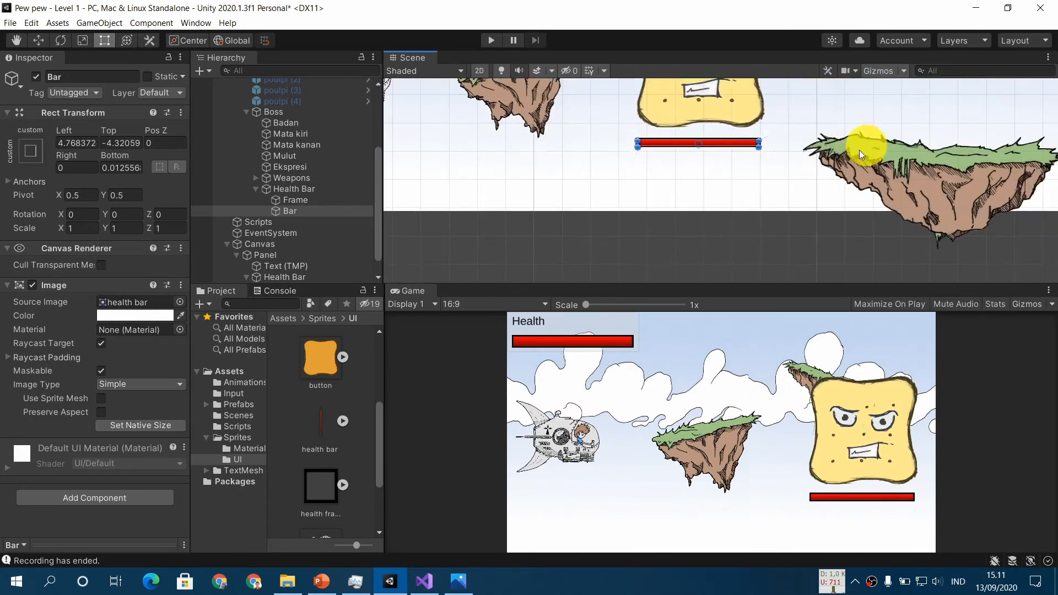
middle_click_drag(859, 150, 799, 215)
scroll(704, 185, "down", 3)
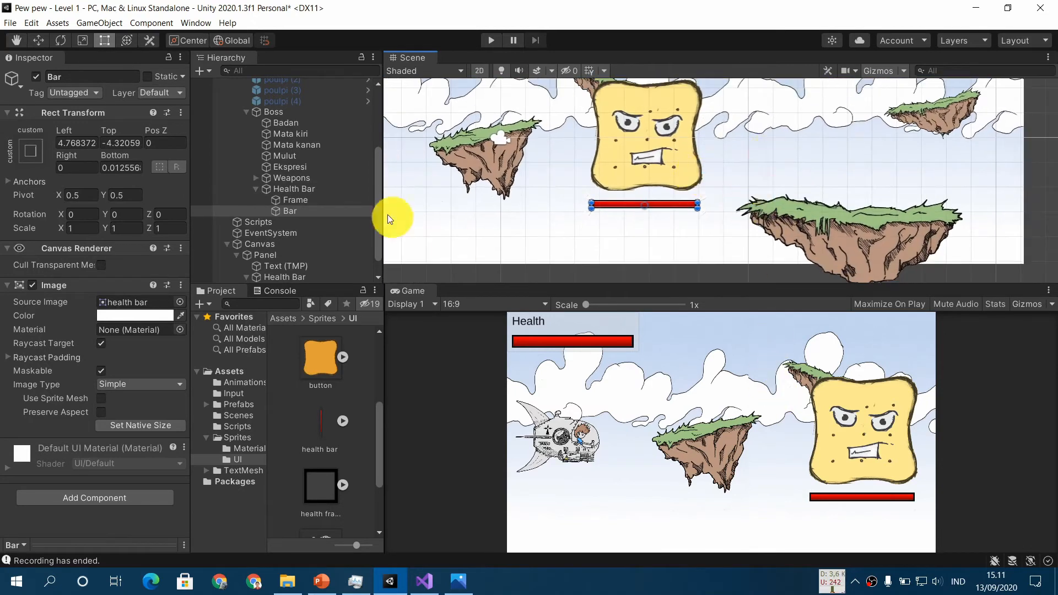
left_click(309, 190)
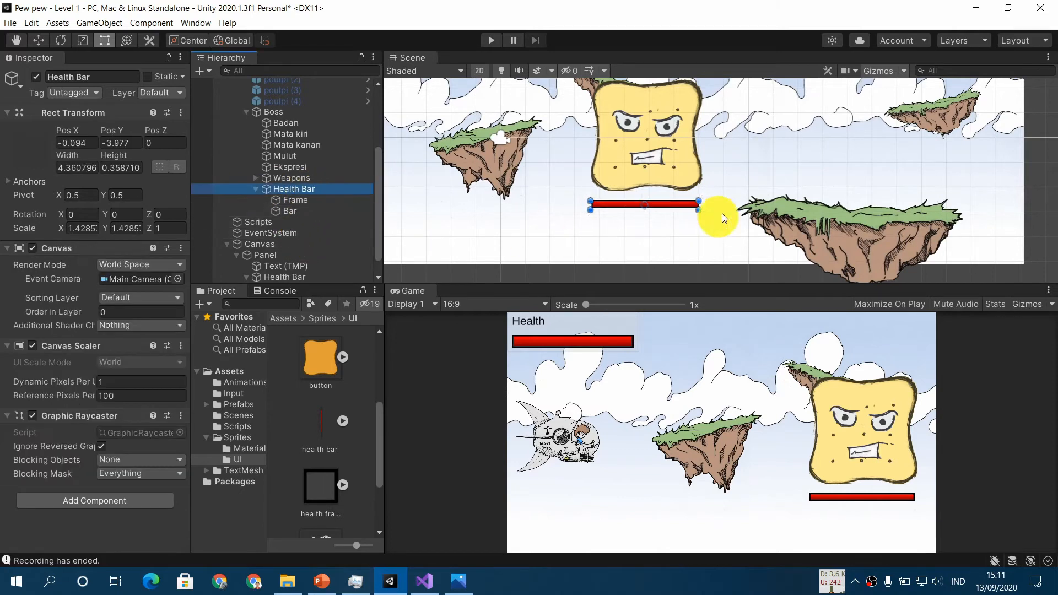
scroll(661, 226, "up", 5)
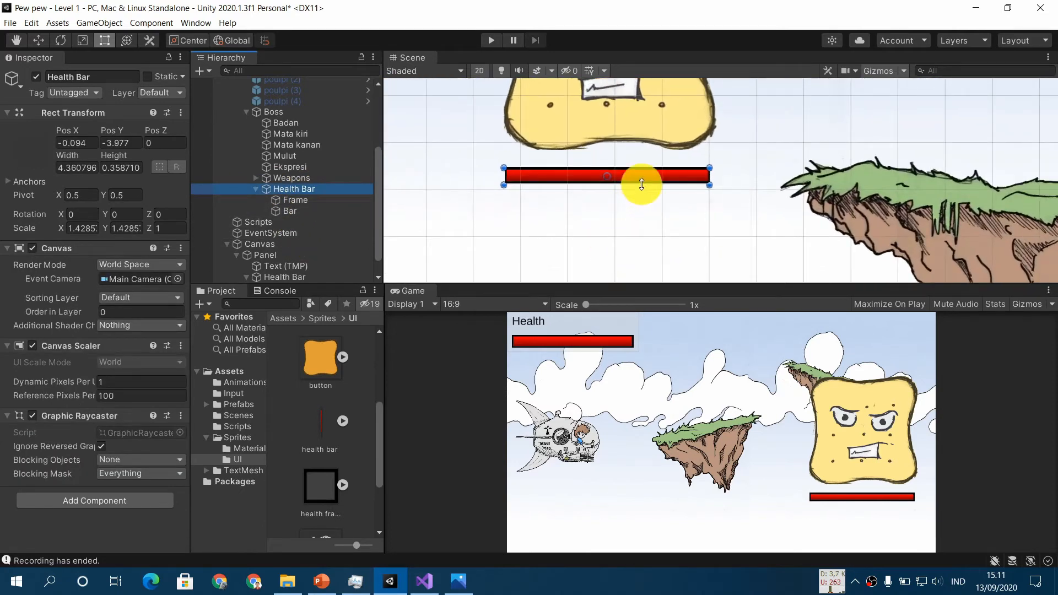
left_click_drag(641, 185, 640, 183)
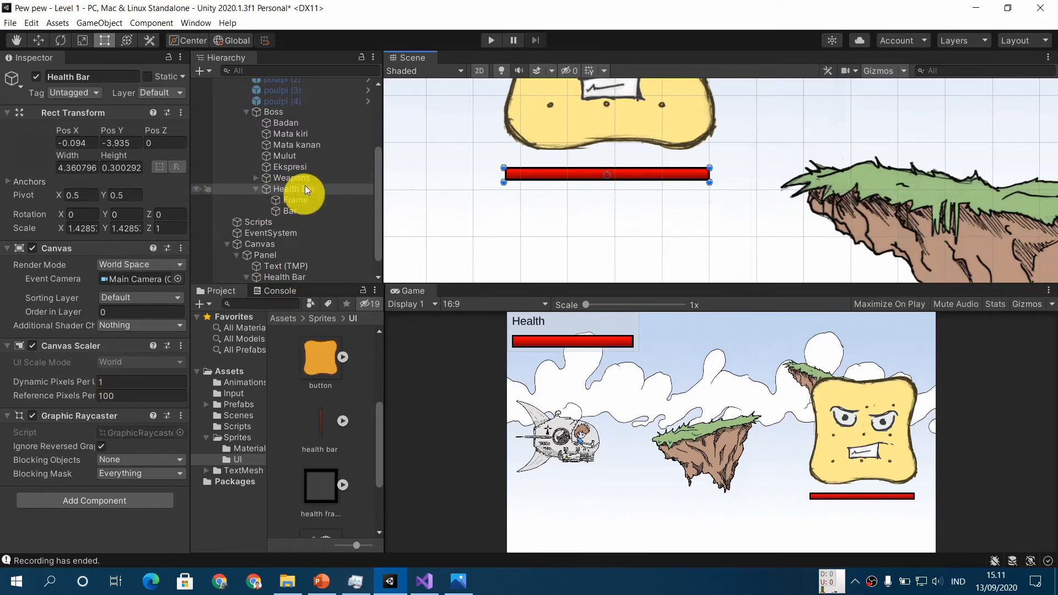
Assign the Bar image under the boss's Health Bar to the Health Bar reference of the boss's Health System script.
left_click(303, 112)
scroll(67, 375, "down", 5)
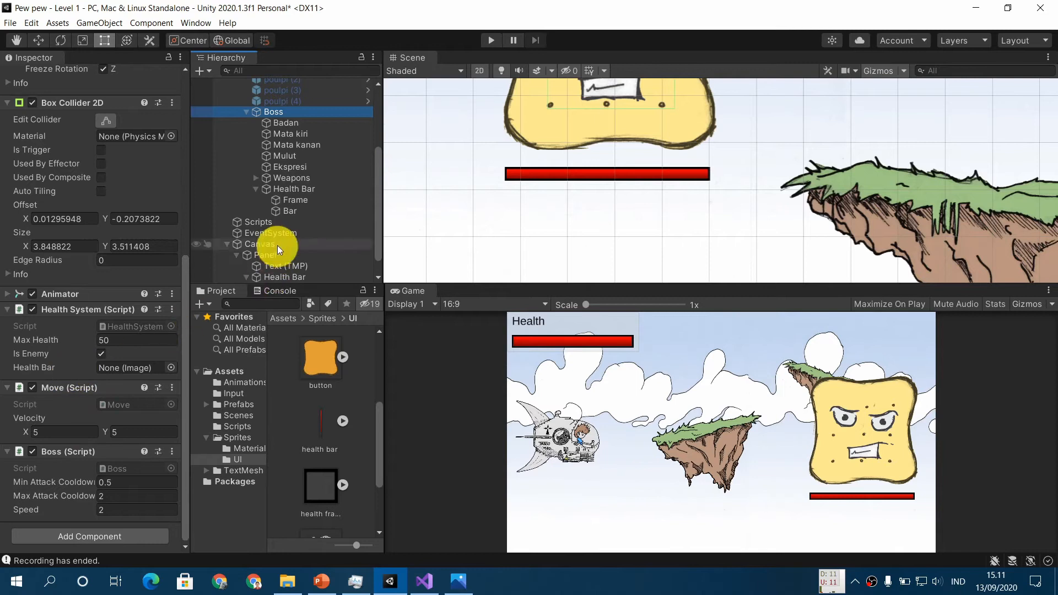
left_click(309, 211)
mouse_move(309, 211)
left_mouse_down()
mouse_move(279, 212)
mouse_move(146, 331)
mouse_move(146, 369)
left_mouse_up()
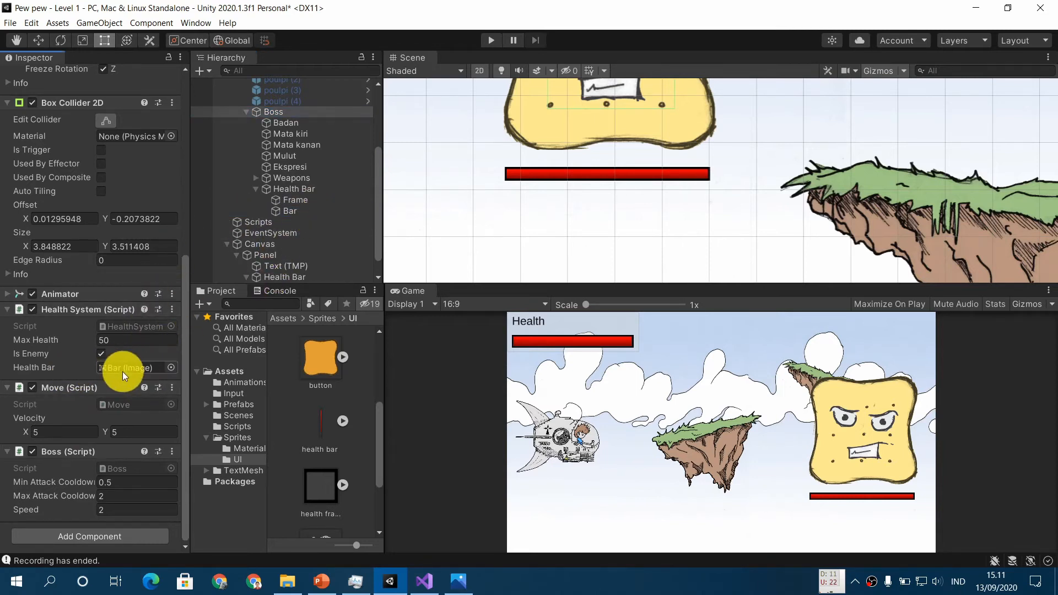
Play-test the level by flying the ship and shooting at the boss to check its health bar, and stop the game.
scroll(726, 215, "down", 10)
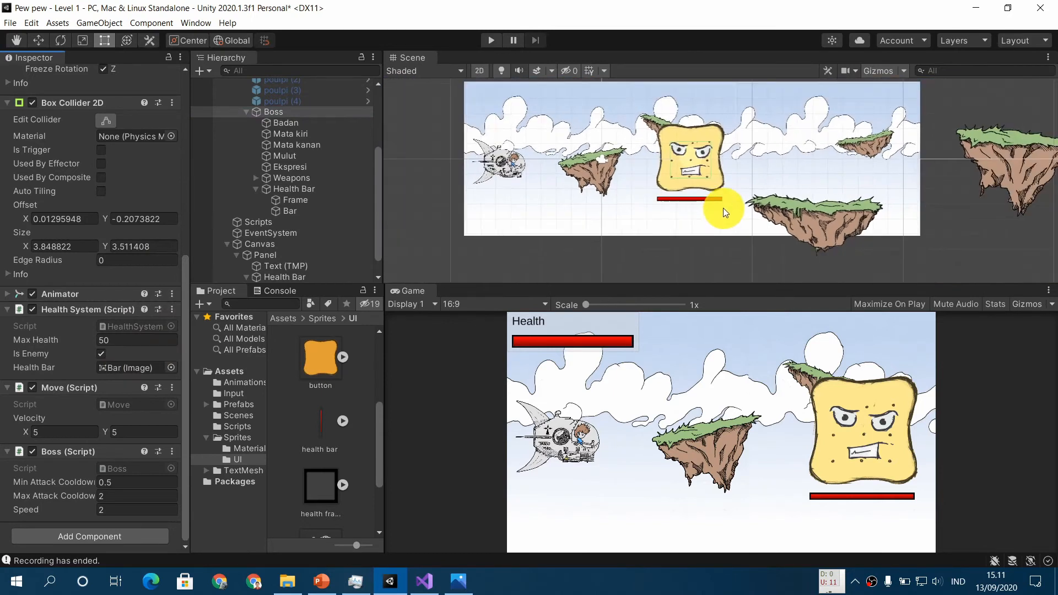
middle_click_drag(761, 140, 742, 152)
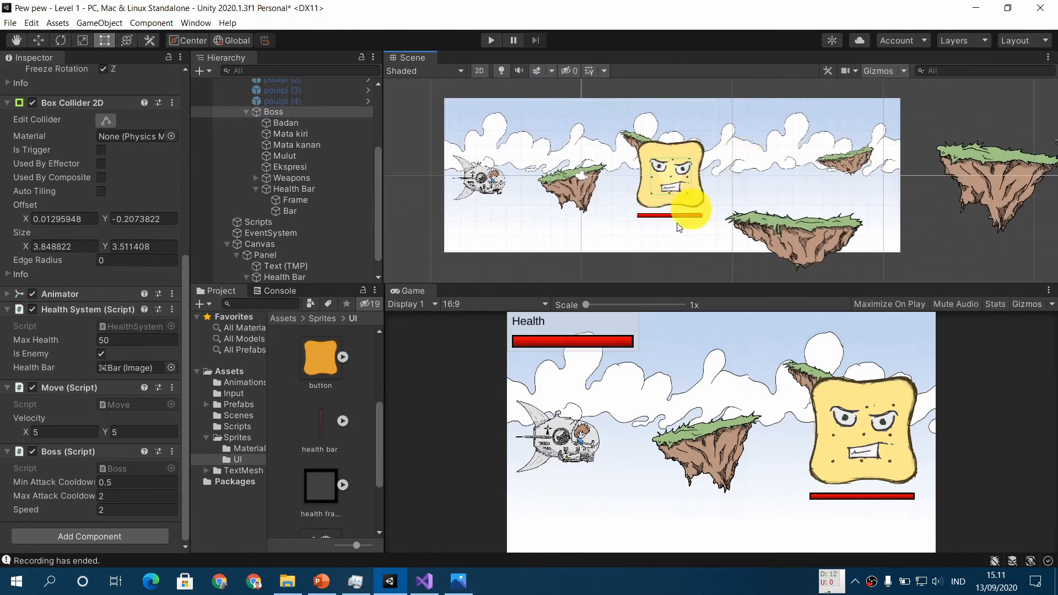
left_click(485, 44)
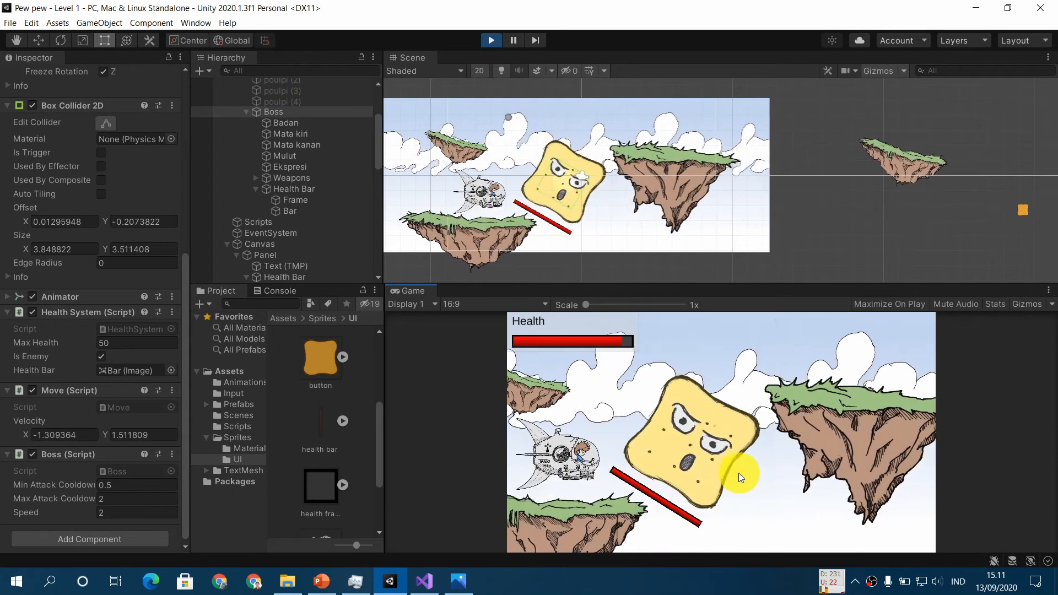
key("w")
left_click(738, 473)
key("s")
left_click(739, 468)
key("w")
left_click(737, 466)
left_click(737, 466)
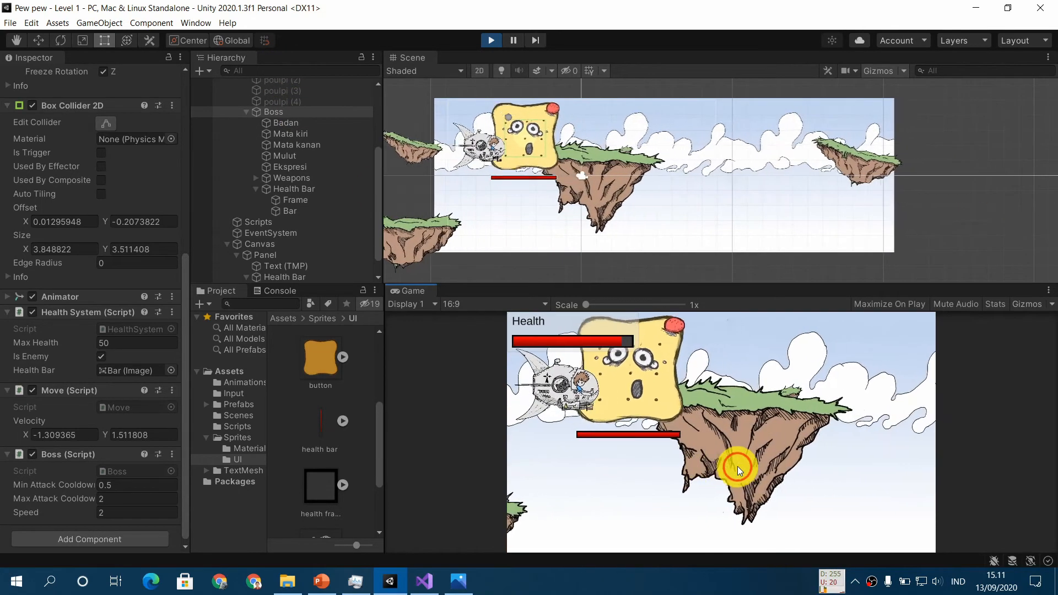
left_click(492, 39)
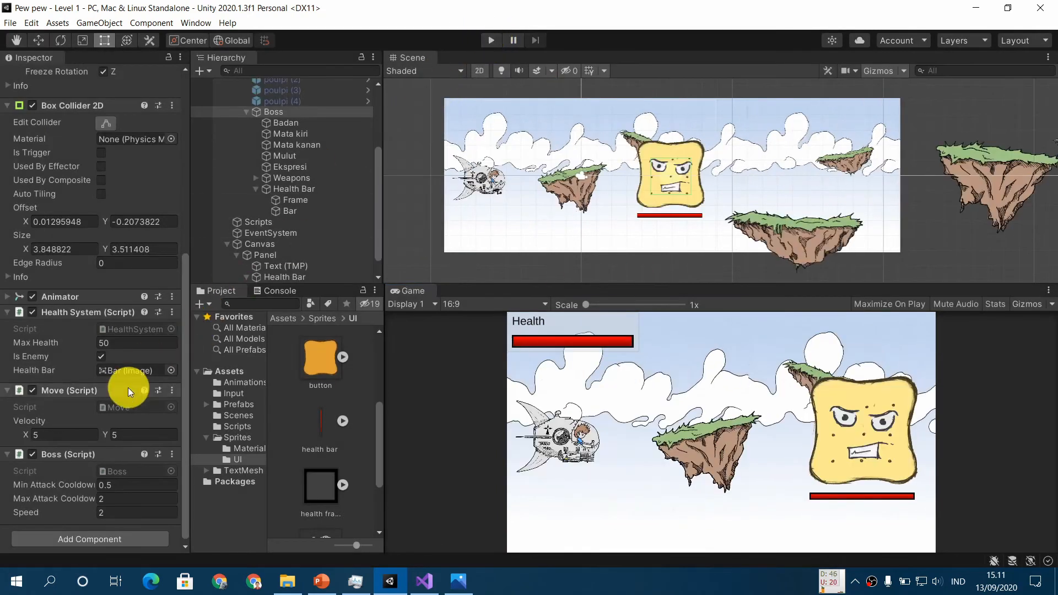
Disable the boss's Animator component and briefly run the game to check the boss.
scroll(127, 388, "up", 10)
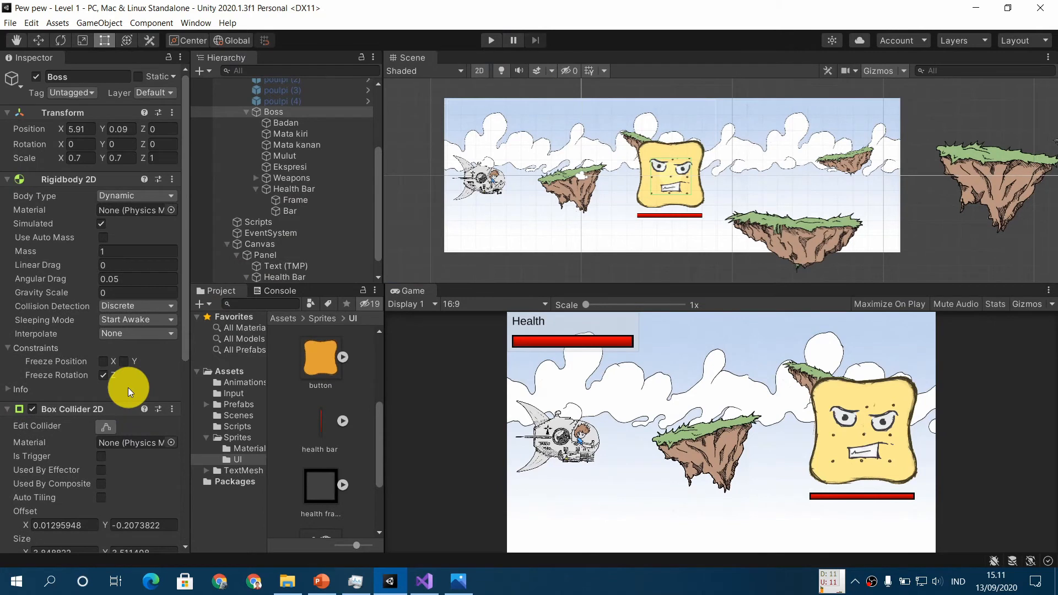
scroll(128, 388, "down", 5)
scroll(128, 388, "up", 5)
scroll(128, 388, "down", 5)
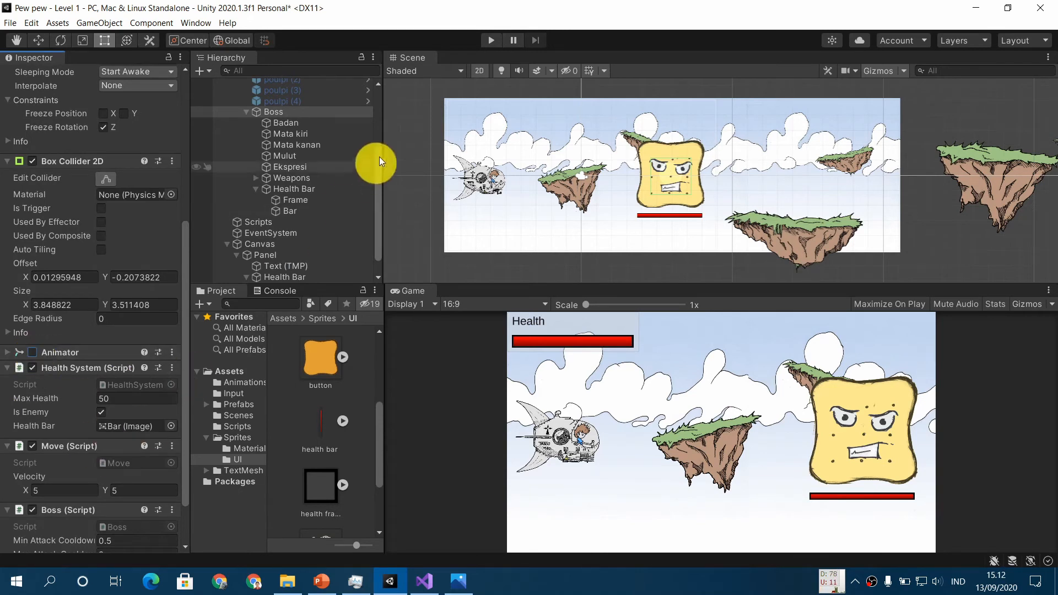
left_click(490, 40)
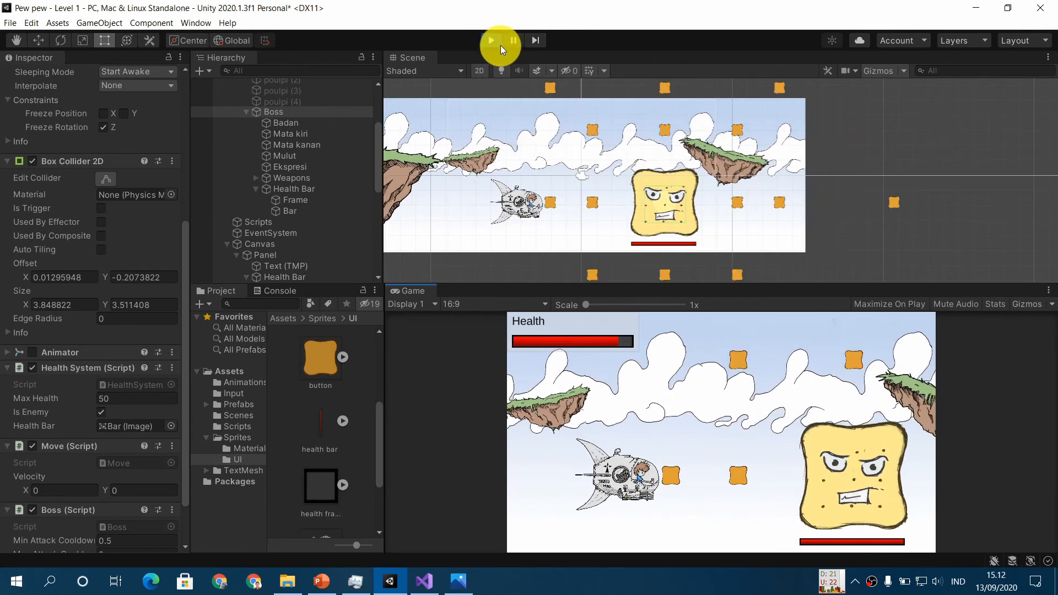
left_click(499, 42)
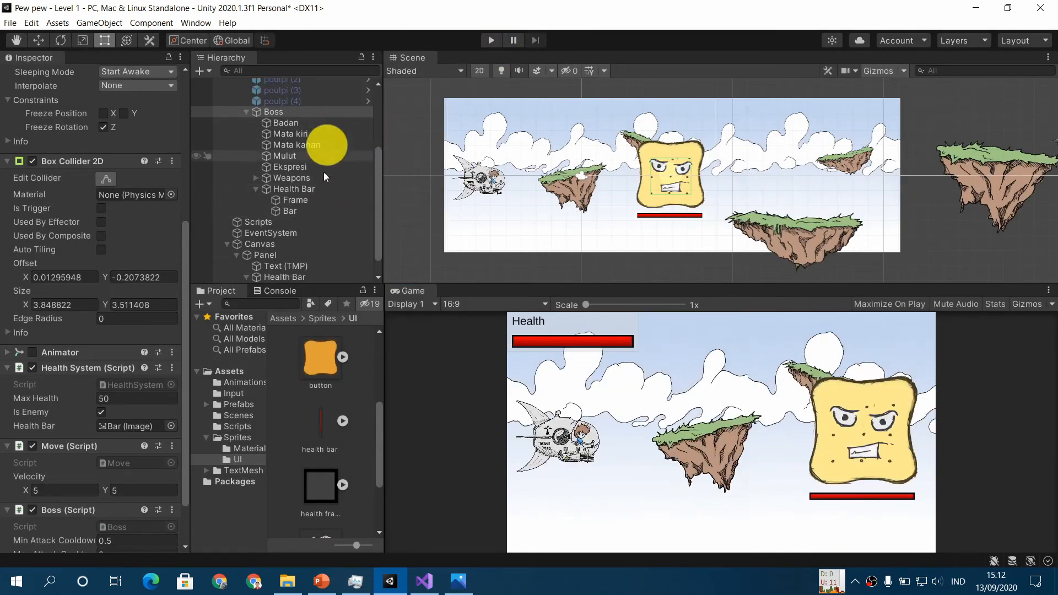
Set the boss's Bar image type to Filled with a Horizontal fill method.
left_click(325, 211)
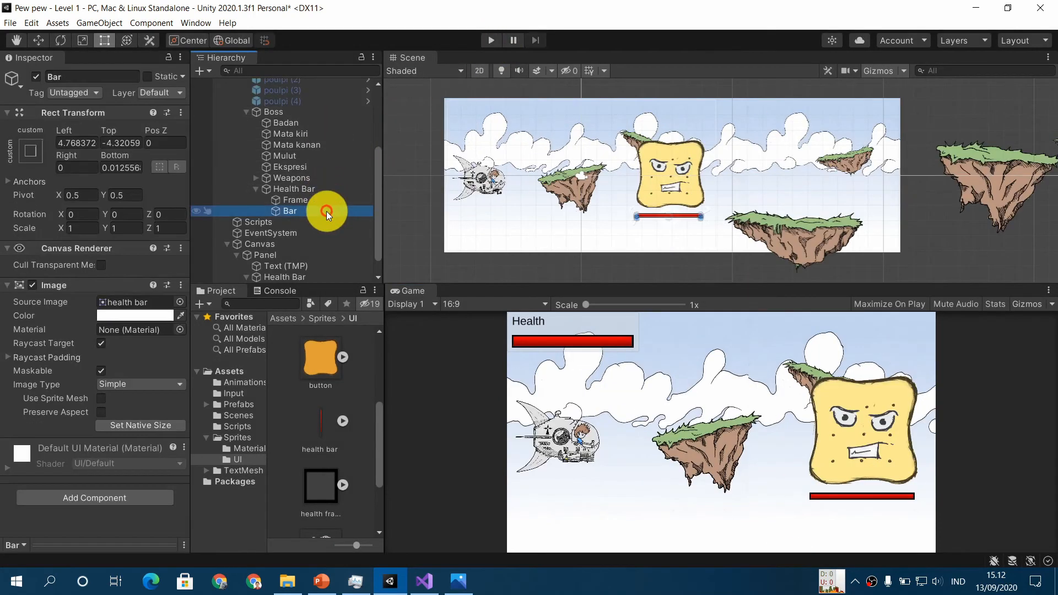
left_click(153, 383)
left_click(153, 438)
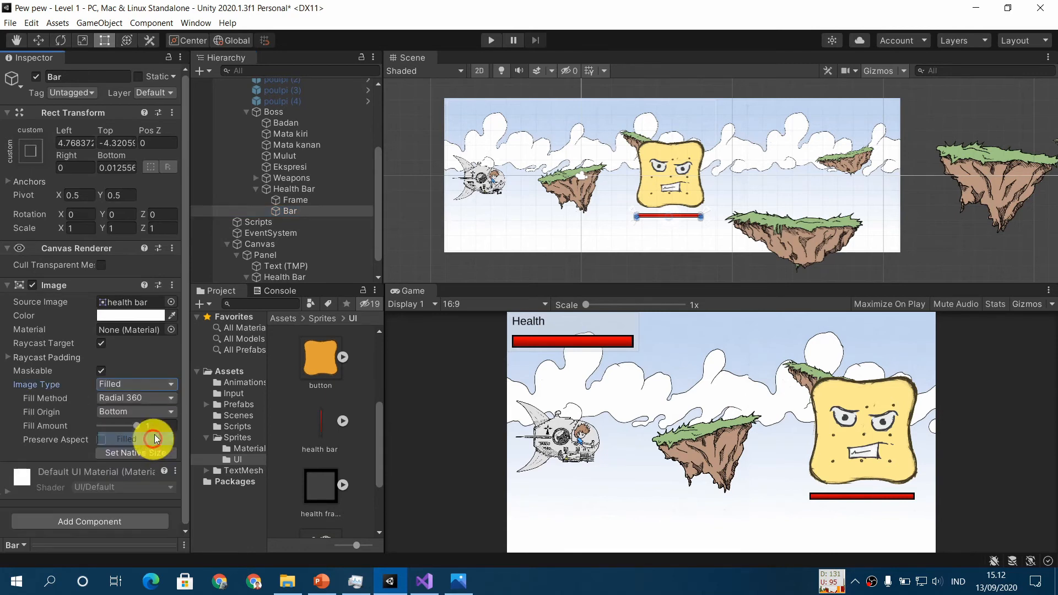
left_click(160, 398)
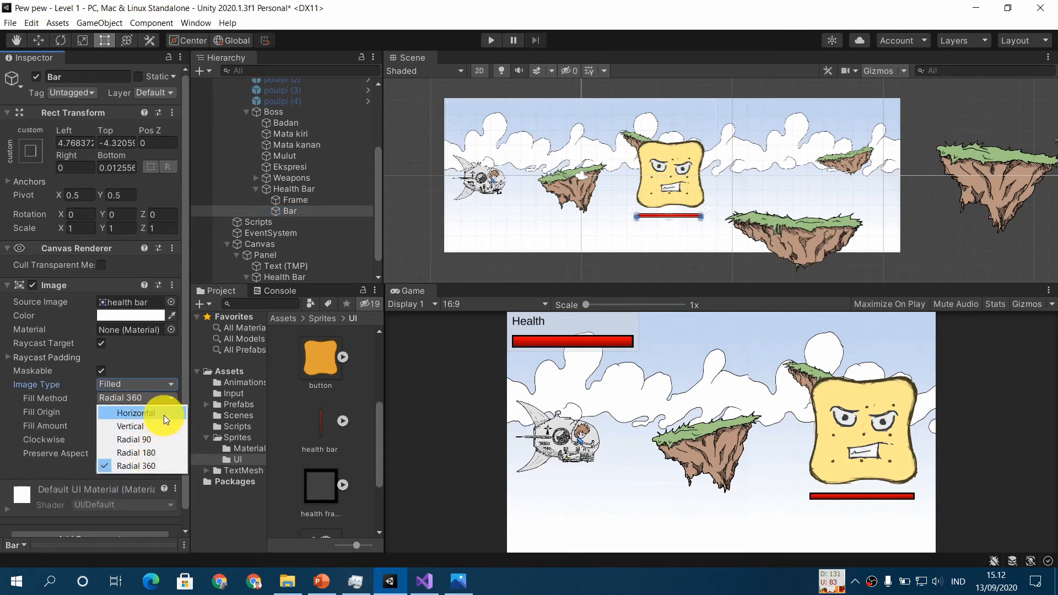
left_click(163, 415)
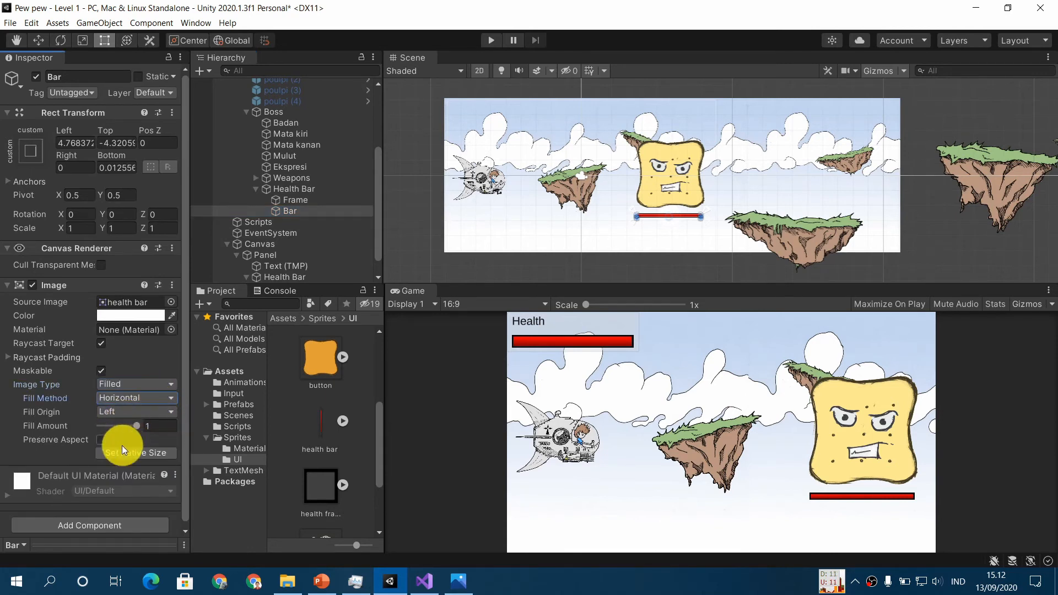
Run the game and shoot the boss repeatedly to check how its health bar responds to damage.
left_click(488, 41)
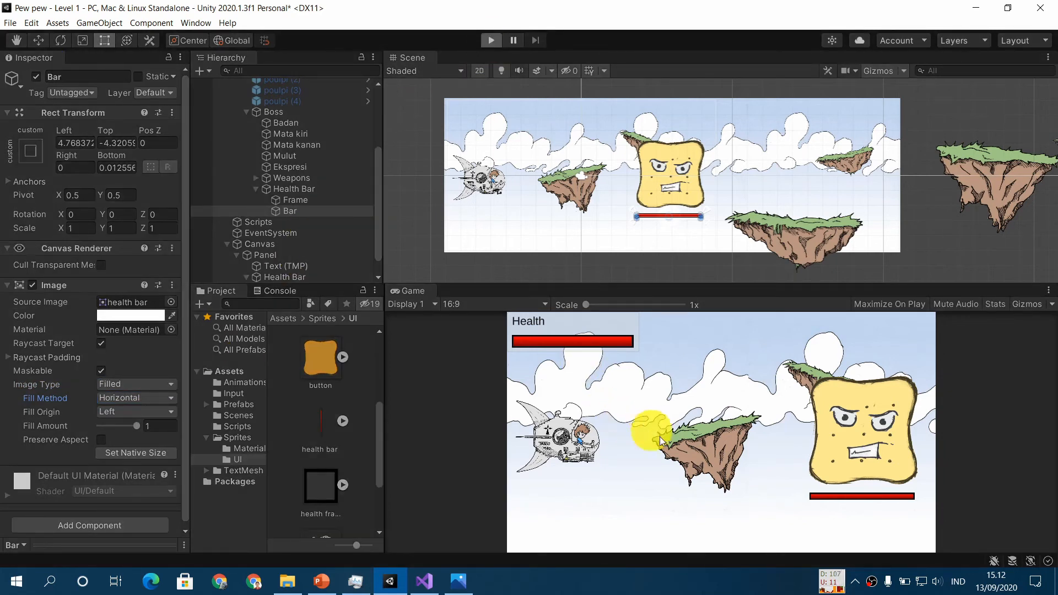
left_click(752, 473)
key("s")
left_click(755, 488)
key("d")
left_click(757, 487)
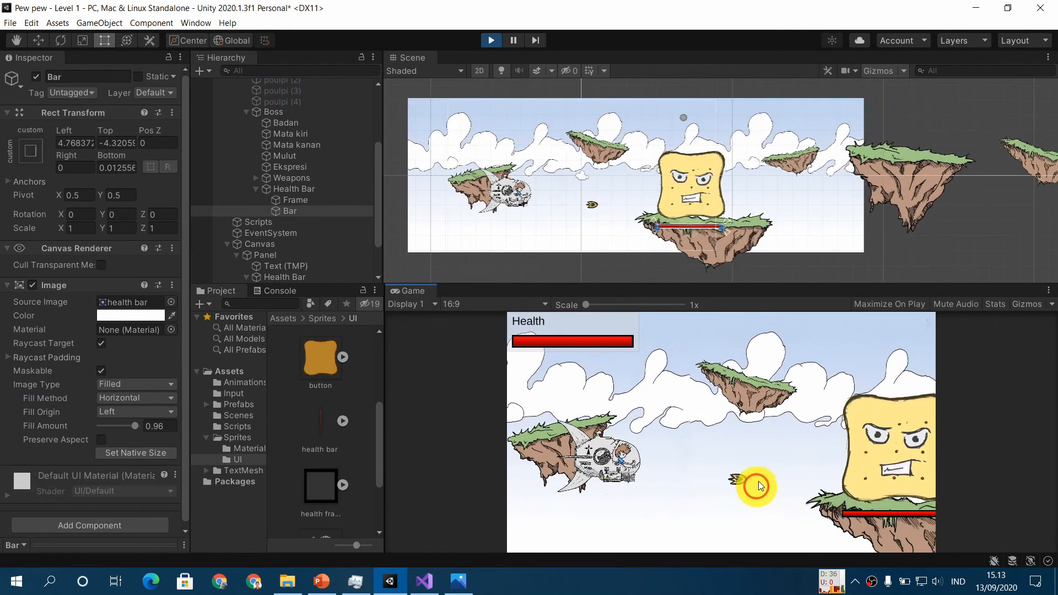
key("w")
left_click(758, 483)
left_click(759, 477)
left_click(759, 477)
left_click(759, 477)
left_click(759, 477)
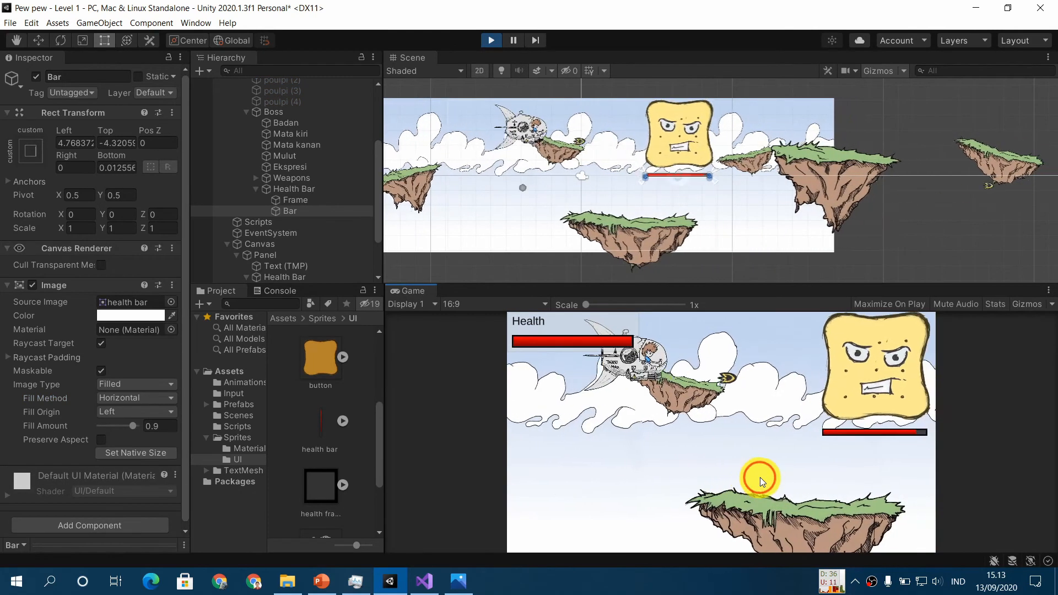
key("d")
left_click(759, 477)
key("s")
left_click(870, 498)
left_click(841, 505)
key("s")
left_click(821, 510)
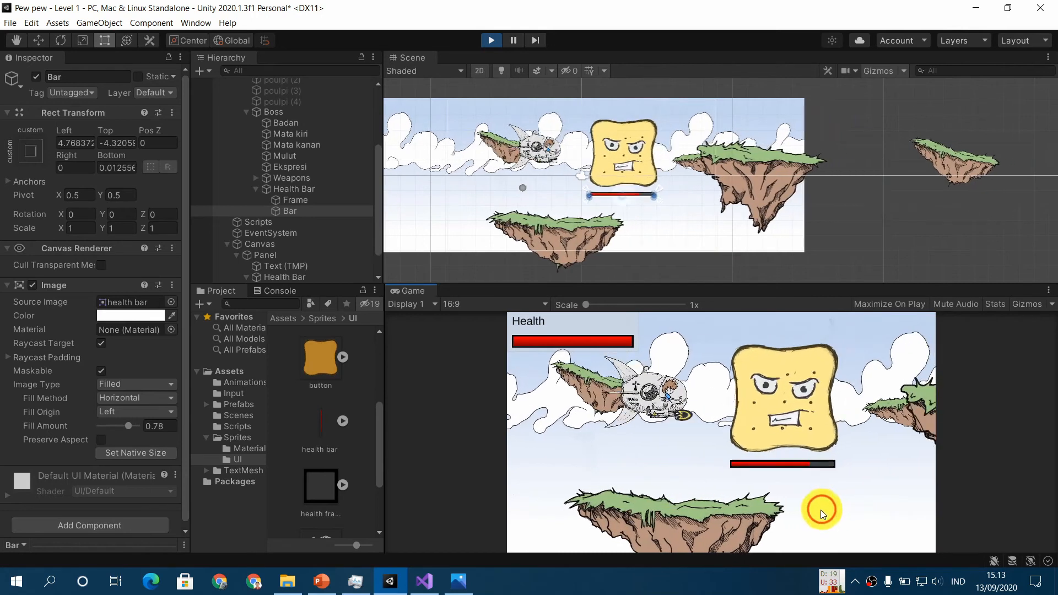
left_click(804, 511)
left_click(788, 512)
left_click(738, 518)
left_click(721, 518)
left_click(710, 516)
left_click(710, 516)
left_click(711, 516)
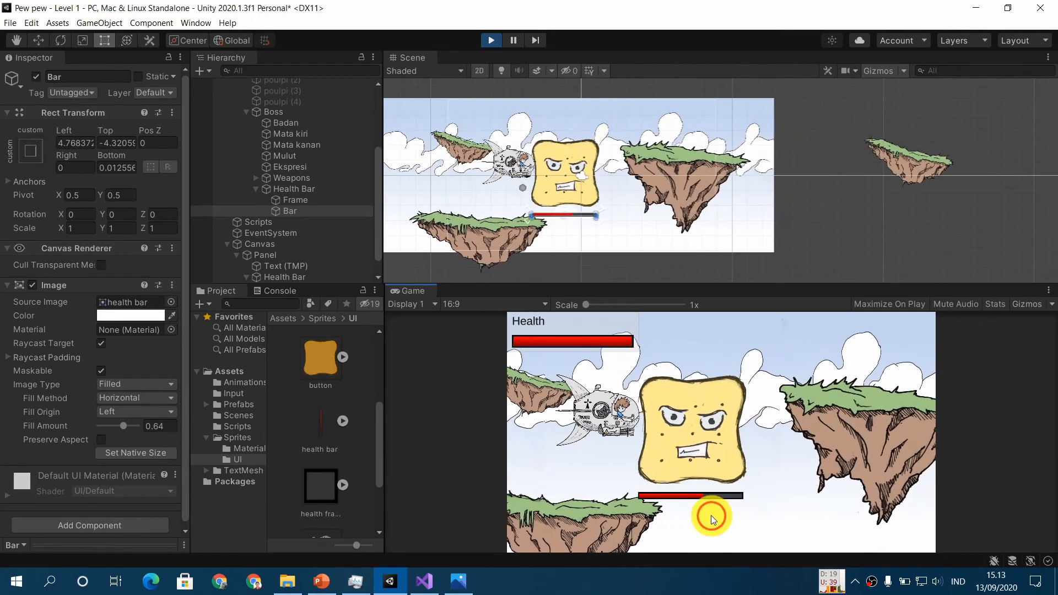
left_click(710, 517)
left_click(709, 518)
left_click(702, 520)
Fly the ship around the boss to examine how it overlaps the boss's health bar, and pause the game while they overlap.
key("s")
key("d")
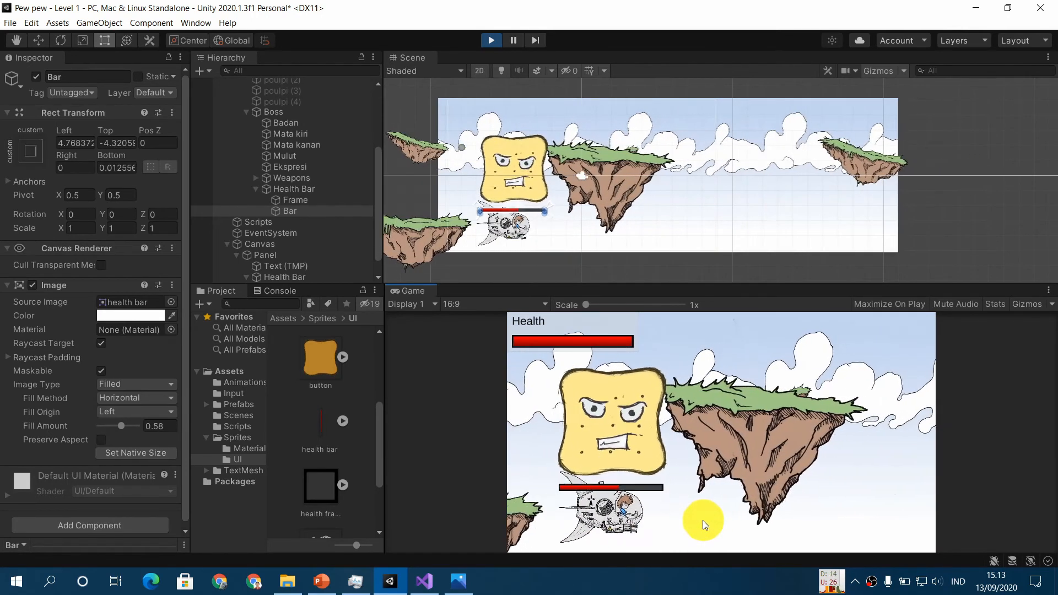
key("w")
key("a")
key("d")
key("w")
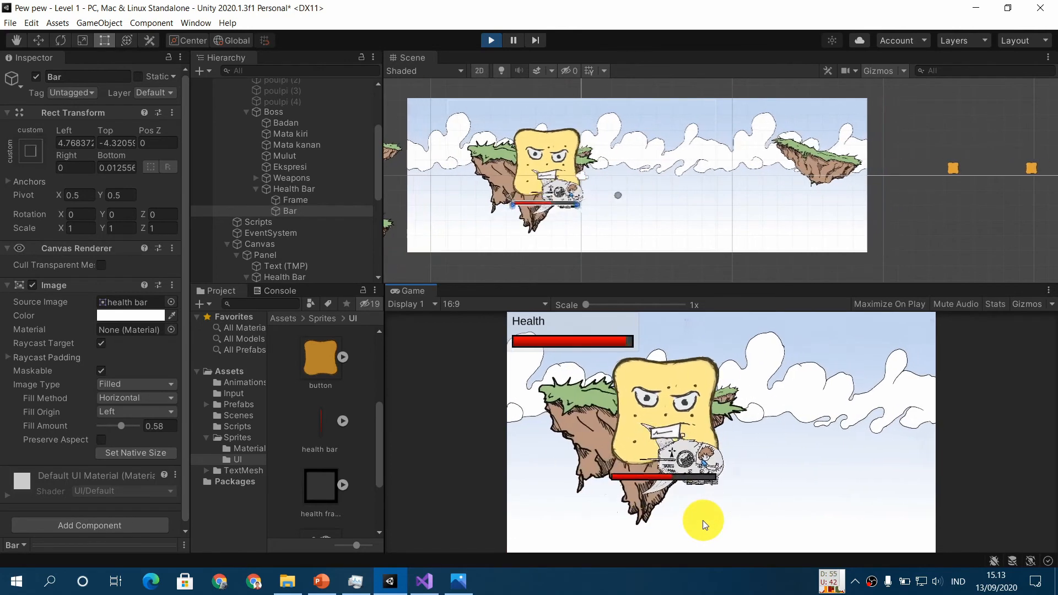
key("a")
key("s")
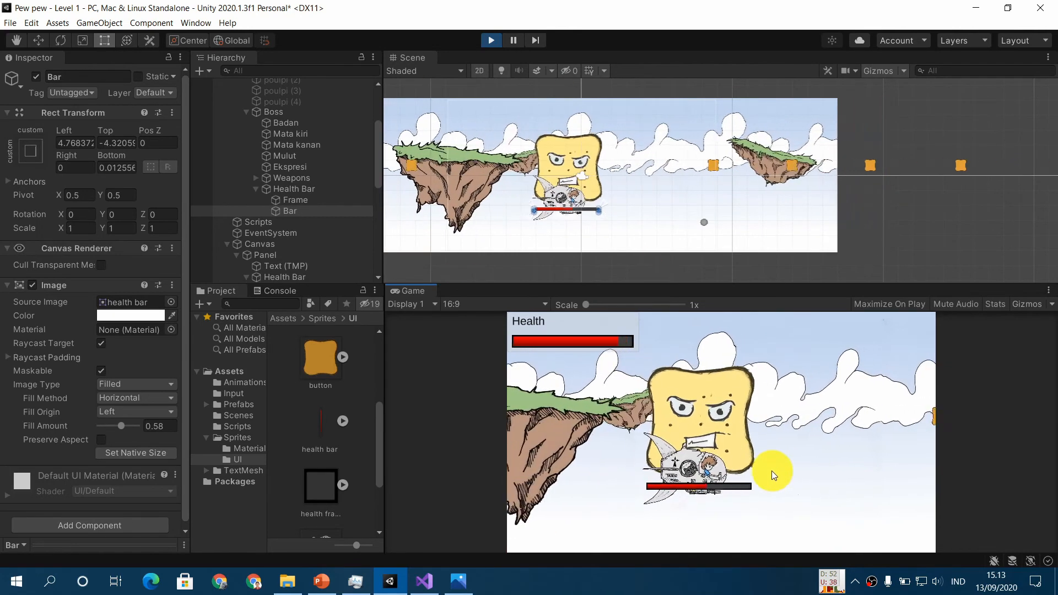
key("d")
key("s")
key("d")
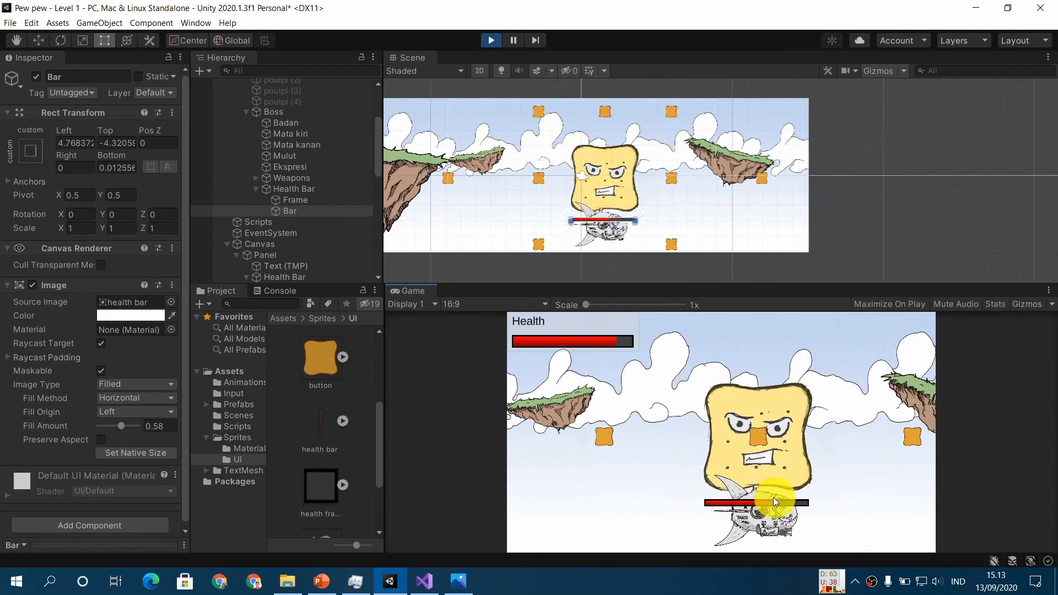
key("w")
key("a")
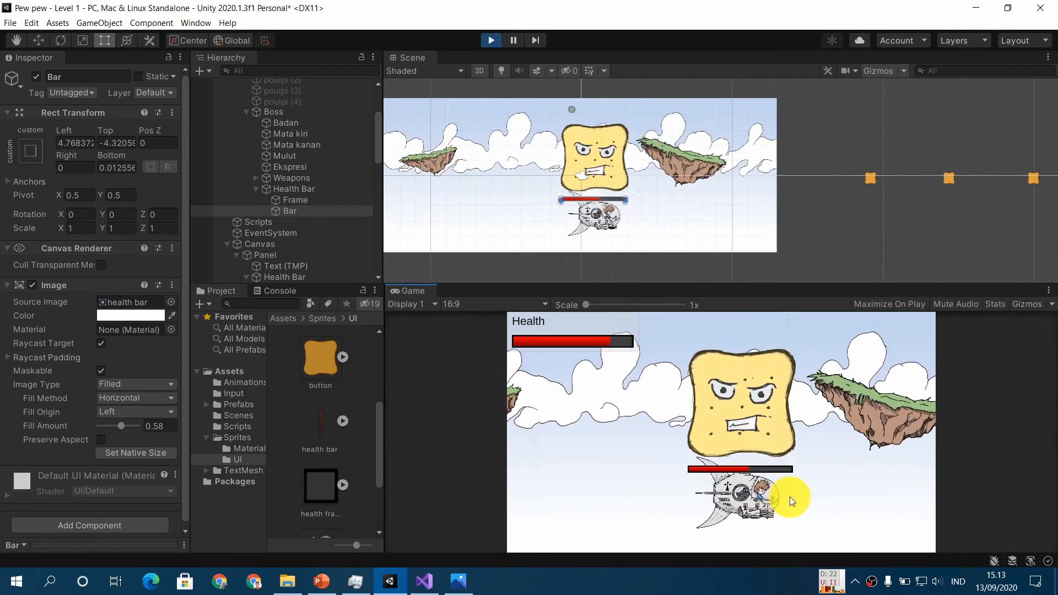
key("w")
key("d")
key("s")
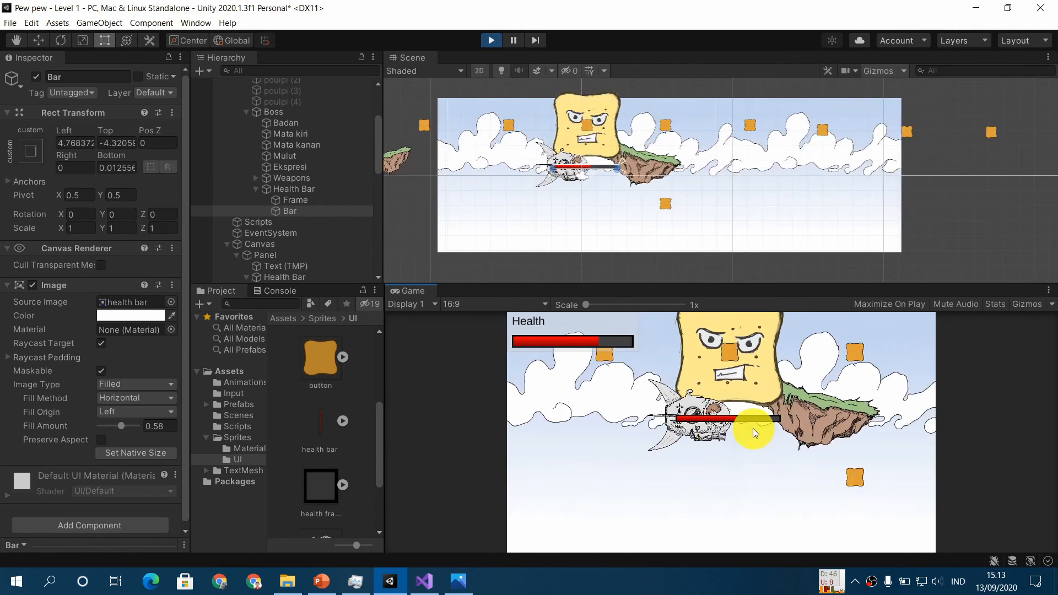
key("w")
key("s")
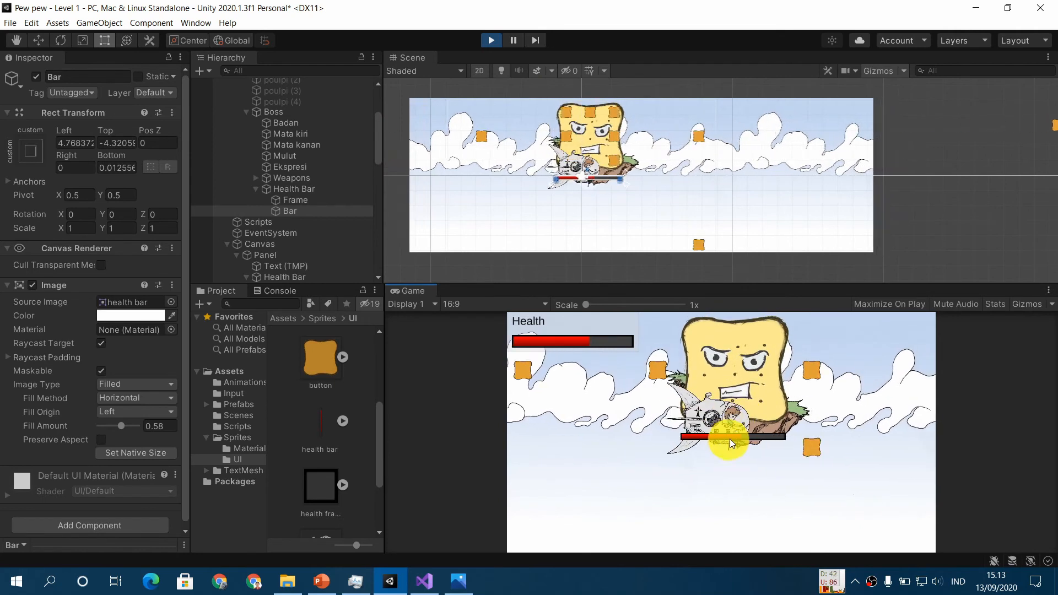
key("s")
key("d")
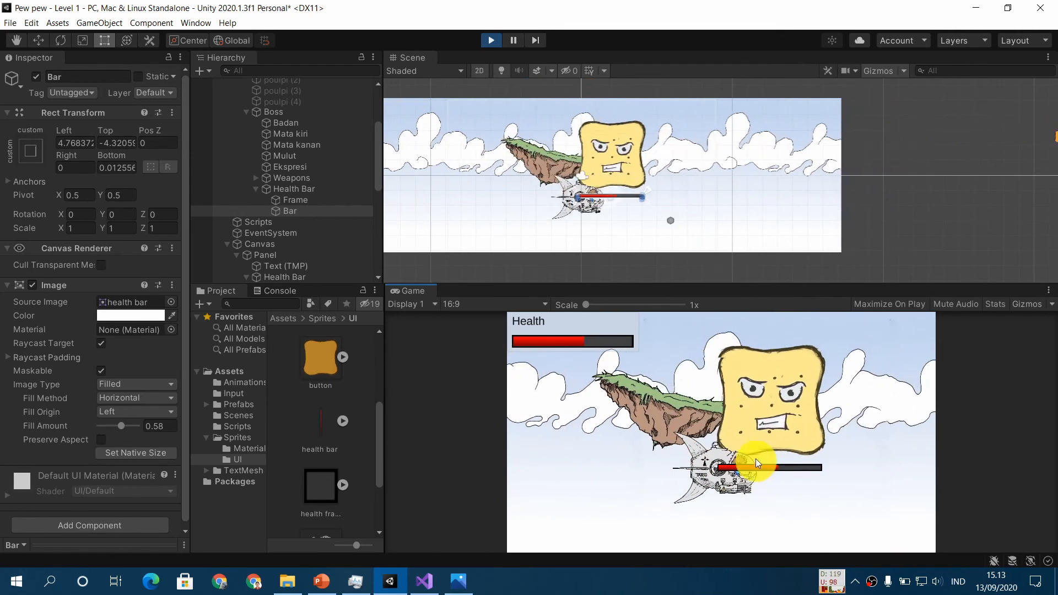
left_click(513, 40)
left_click(514, 41)
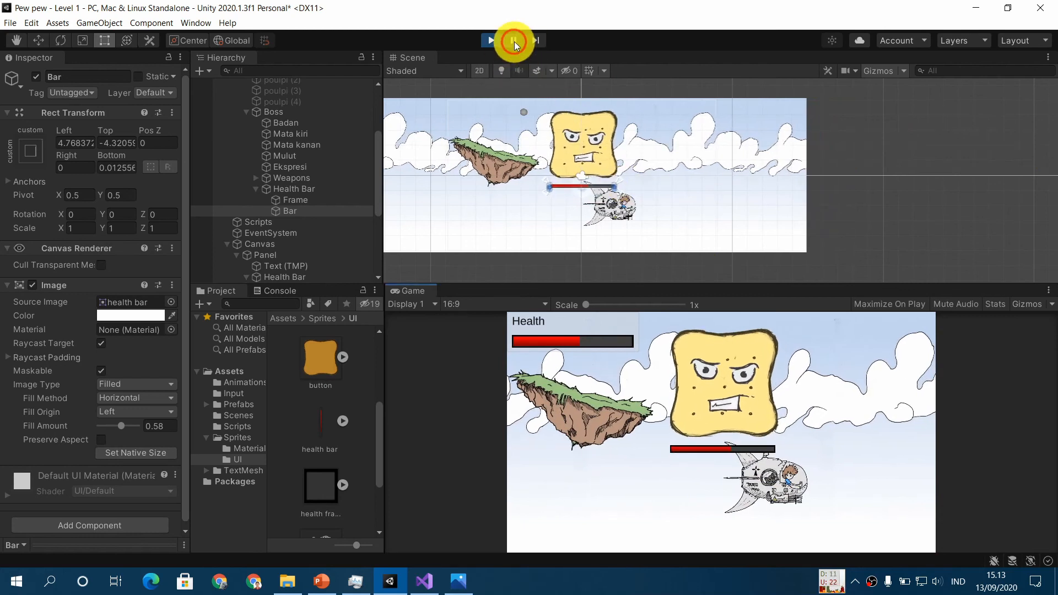
key("w")
key("a")
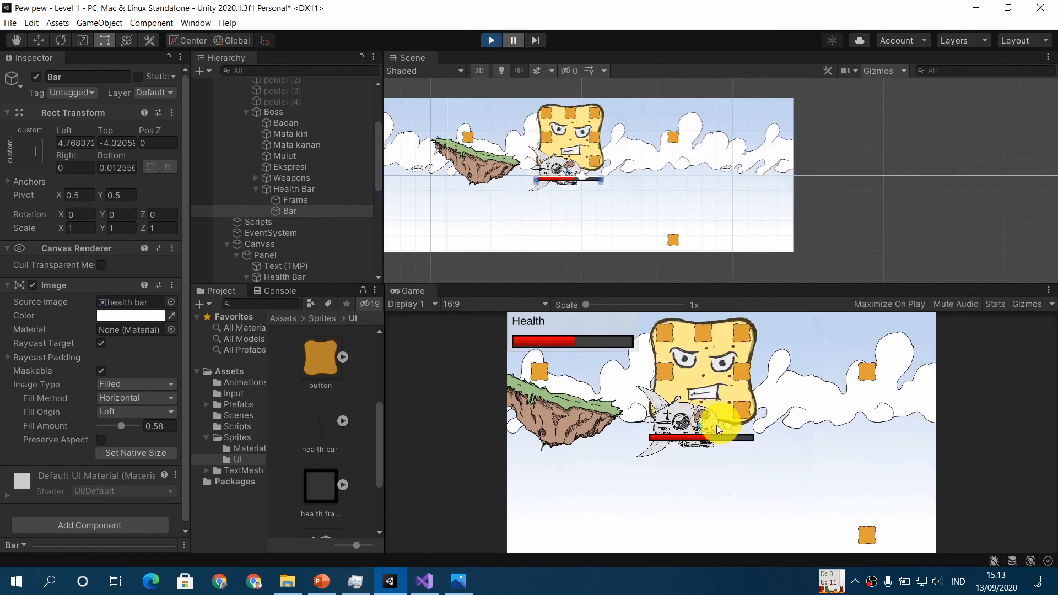
Try the boss Health Bar at other Z positions such as 0.16, reset Pos Z to 0 and stop the game.
left_click(322, 186)
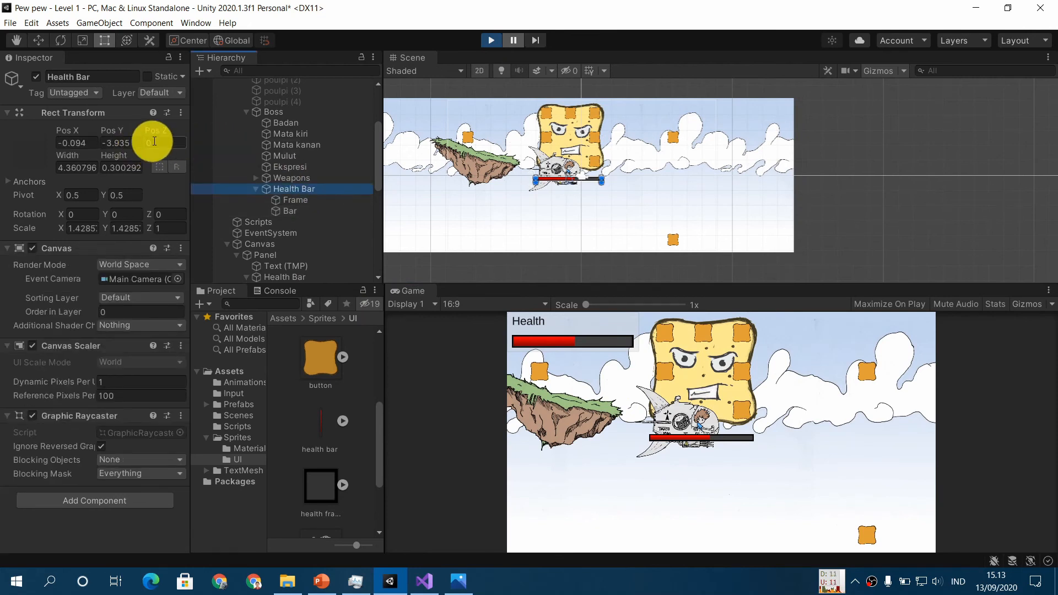
left_click_drag(163, 130, 176, 128)
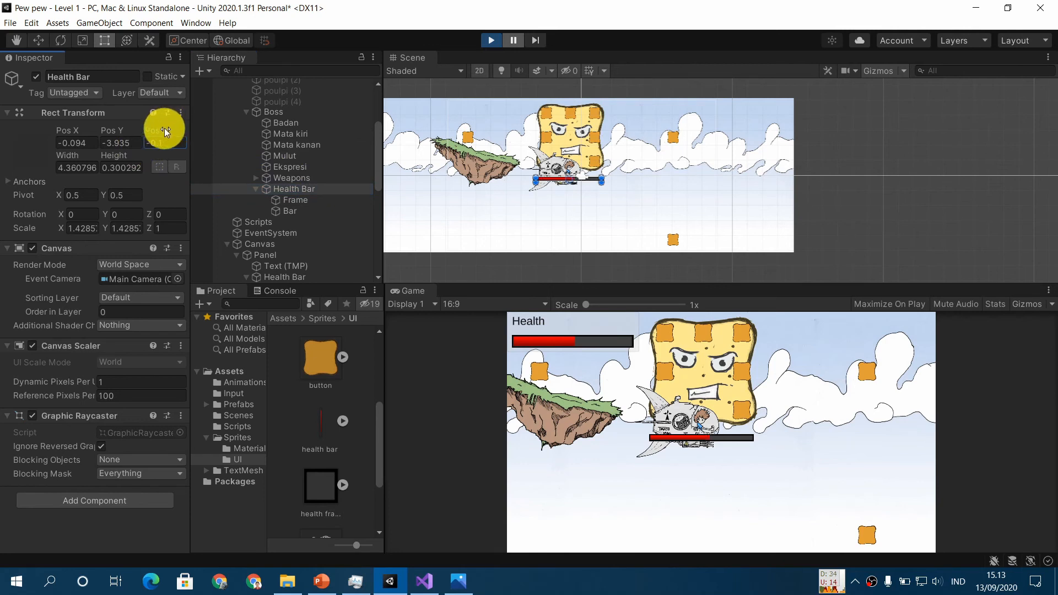
left_click_drag(166, 144, 122, 144)
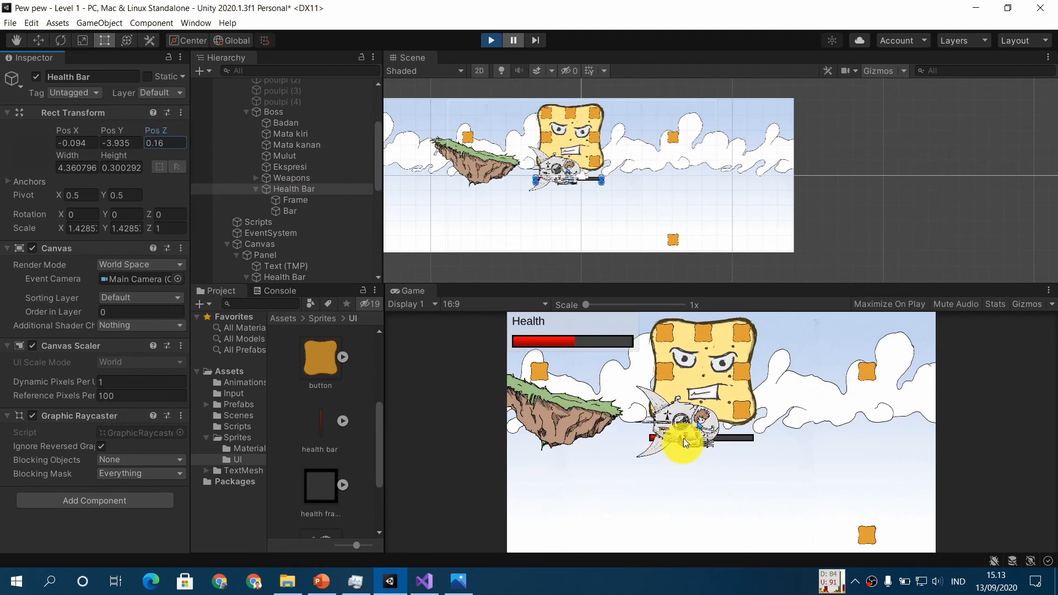
left_click(170, 141)
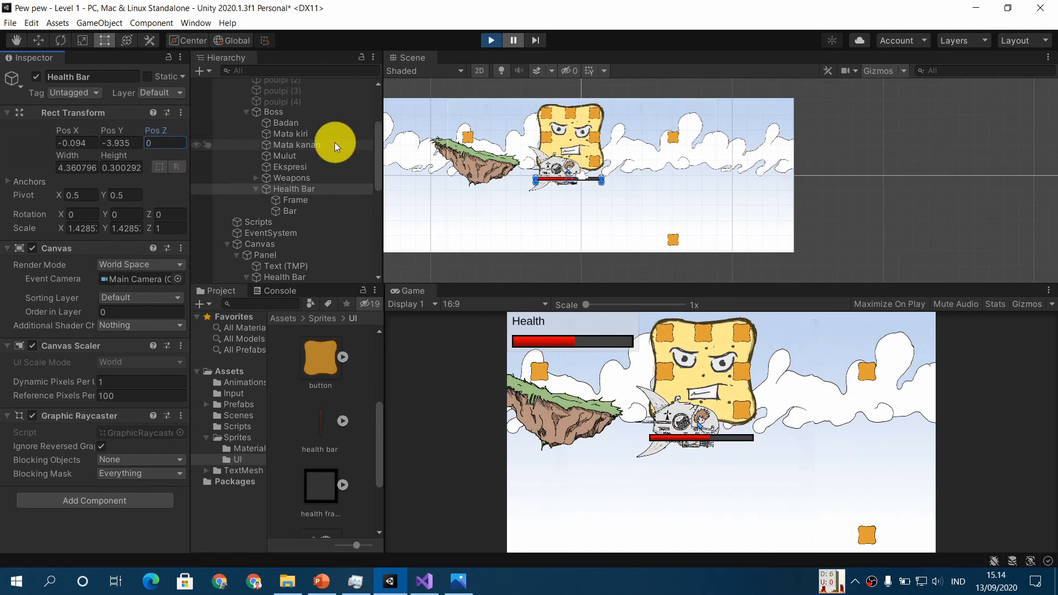
left_click(491, 40)
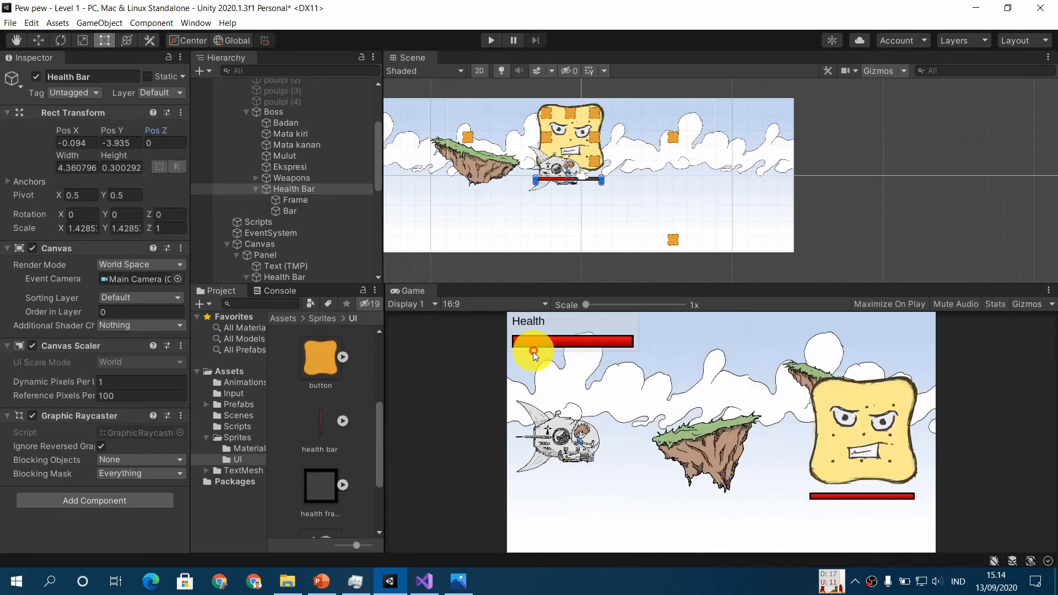
Switch to the PowerPoint slide show with the enemy health bar slide.
left_click(322, 581)
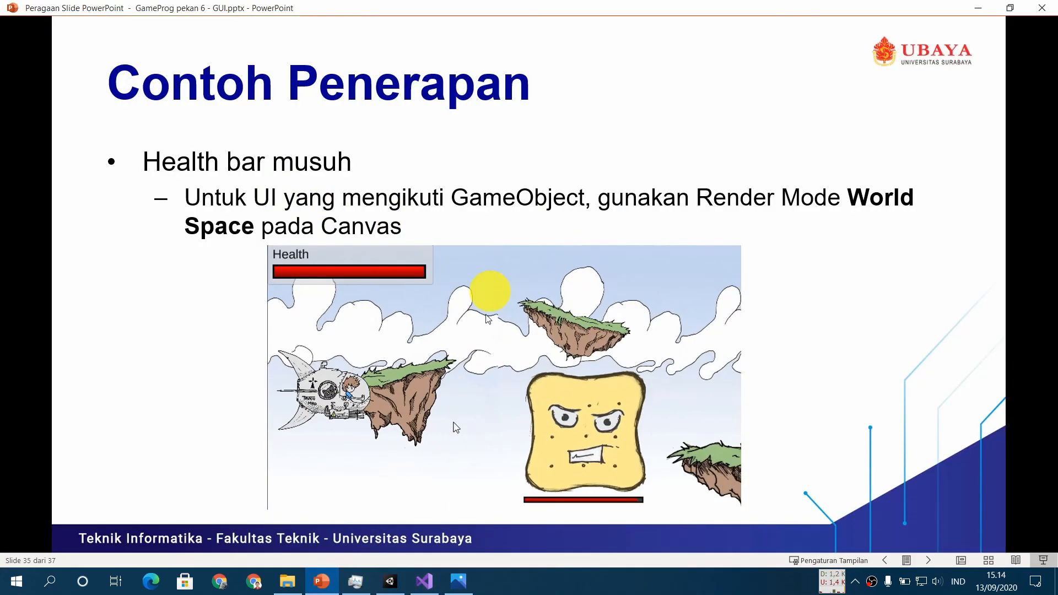